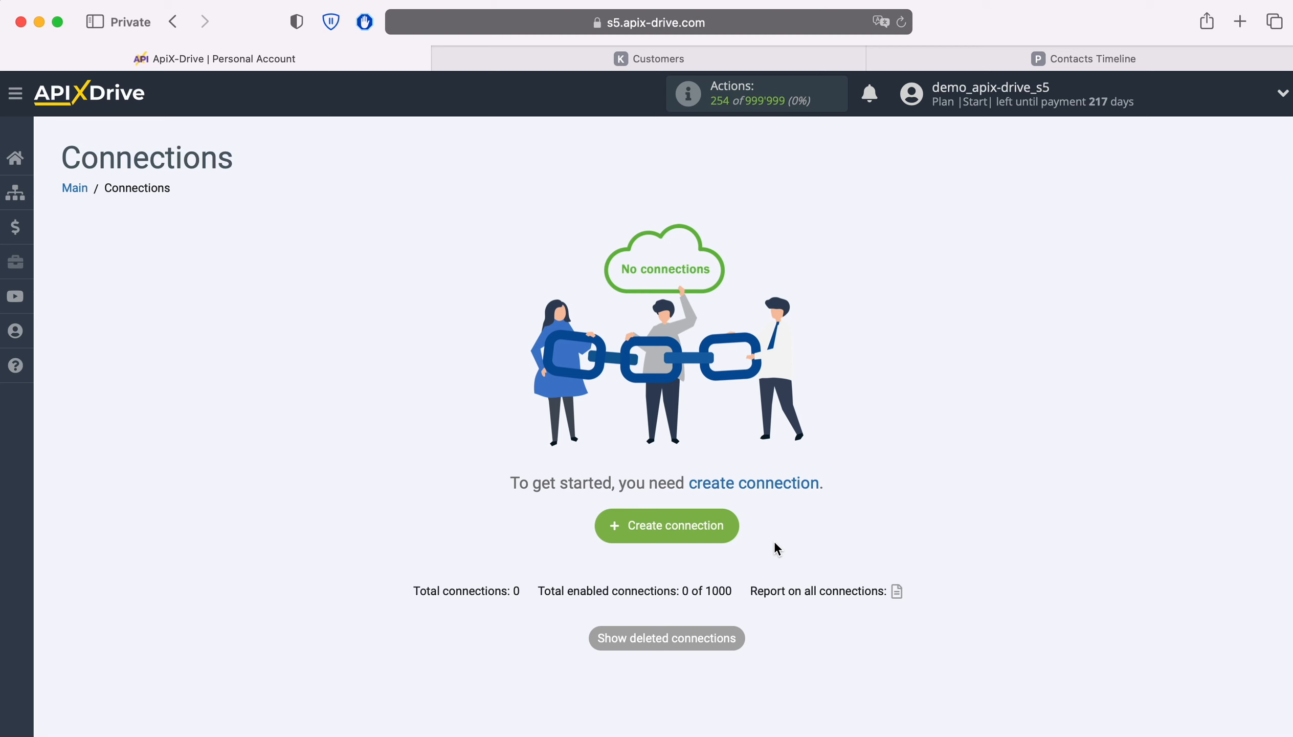
Step: Create a new connection and choose KeyCRM as its data source system
click(729, 522)
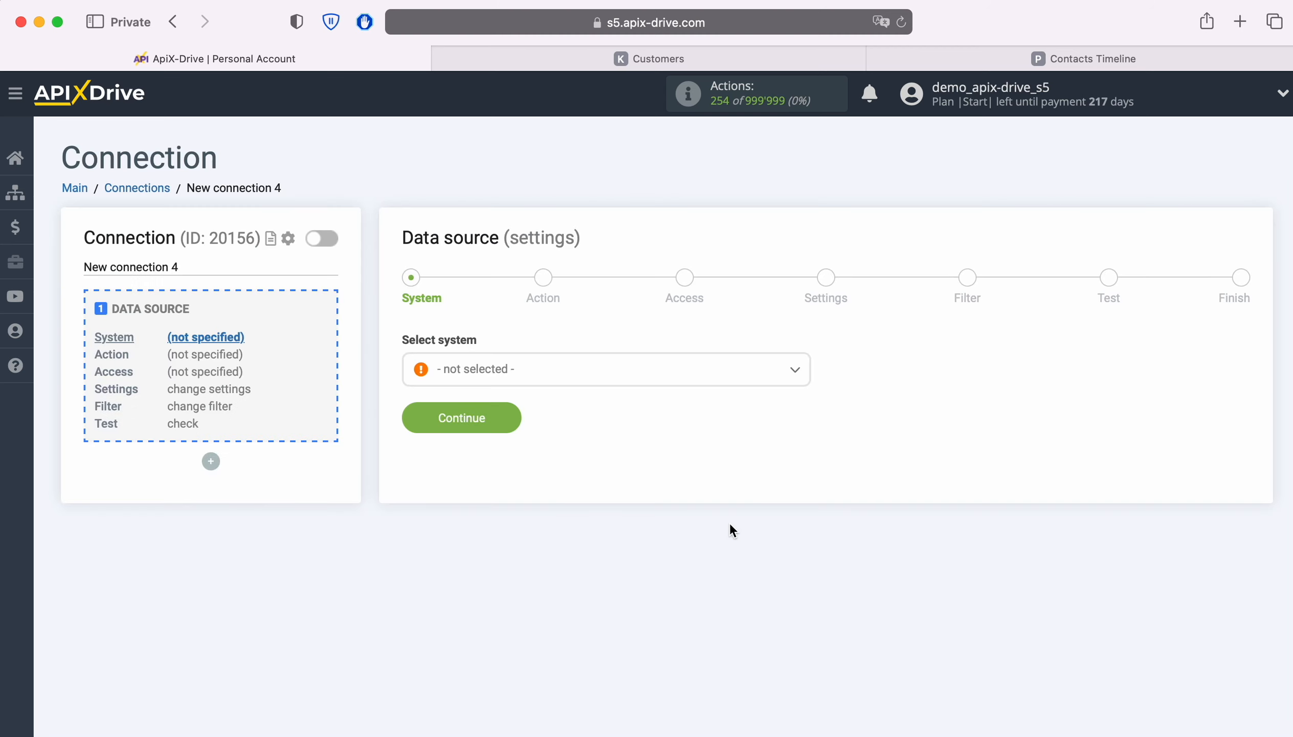
click(585, 377)
scroll(704, 542, down, 15)
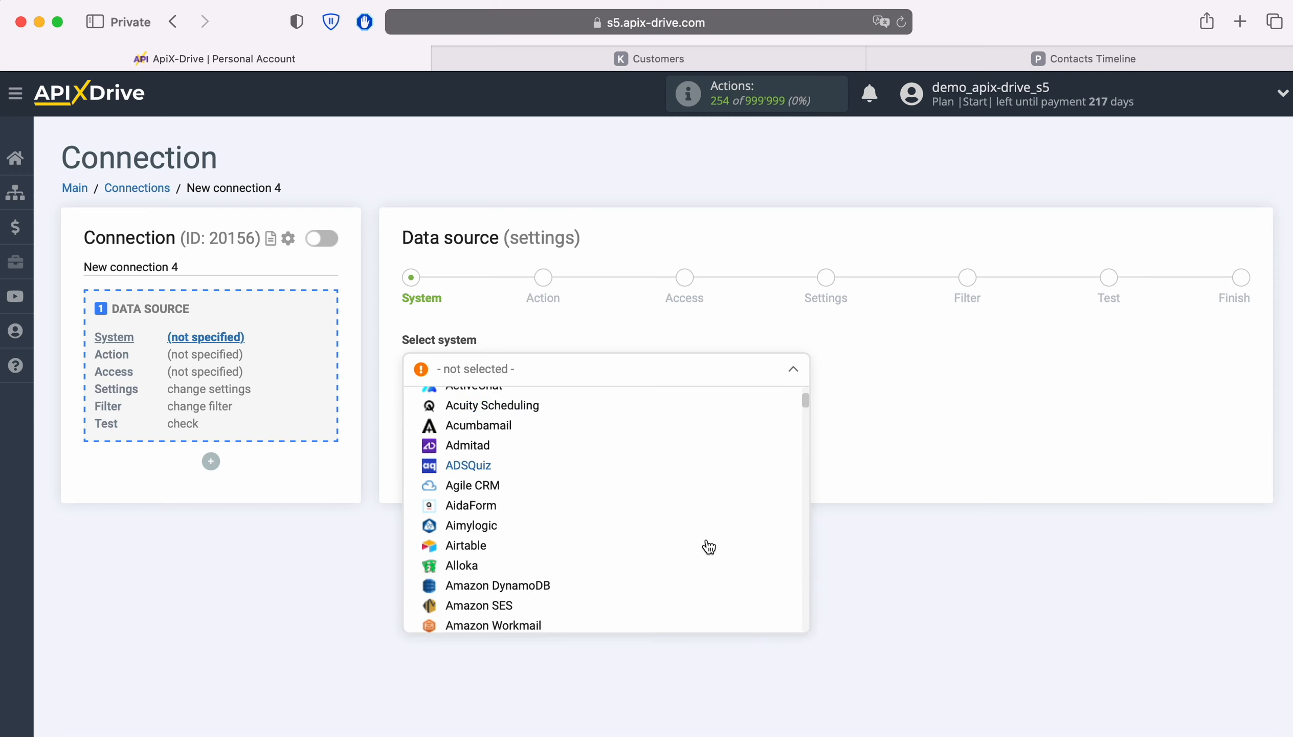
scroll(708, 547, down, 20)
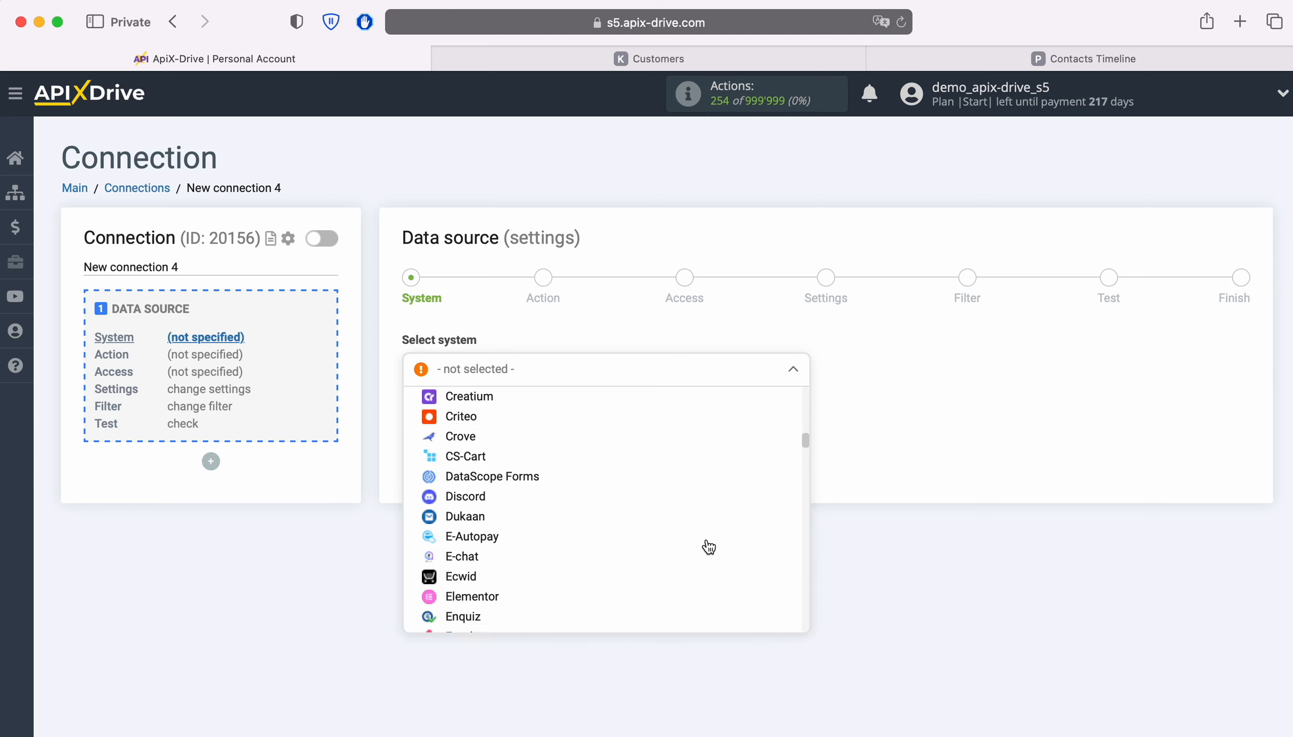
scroll(709, 547, down, 20)
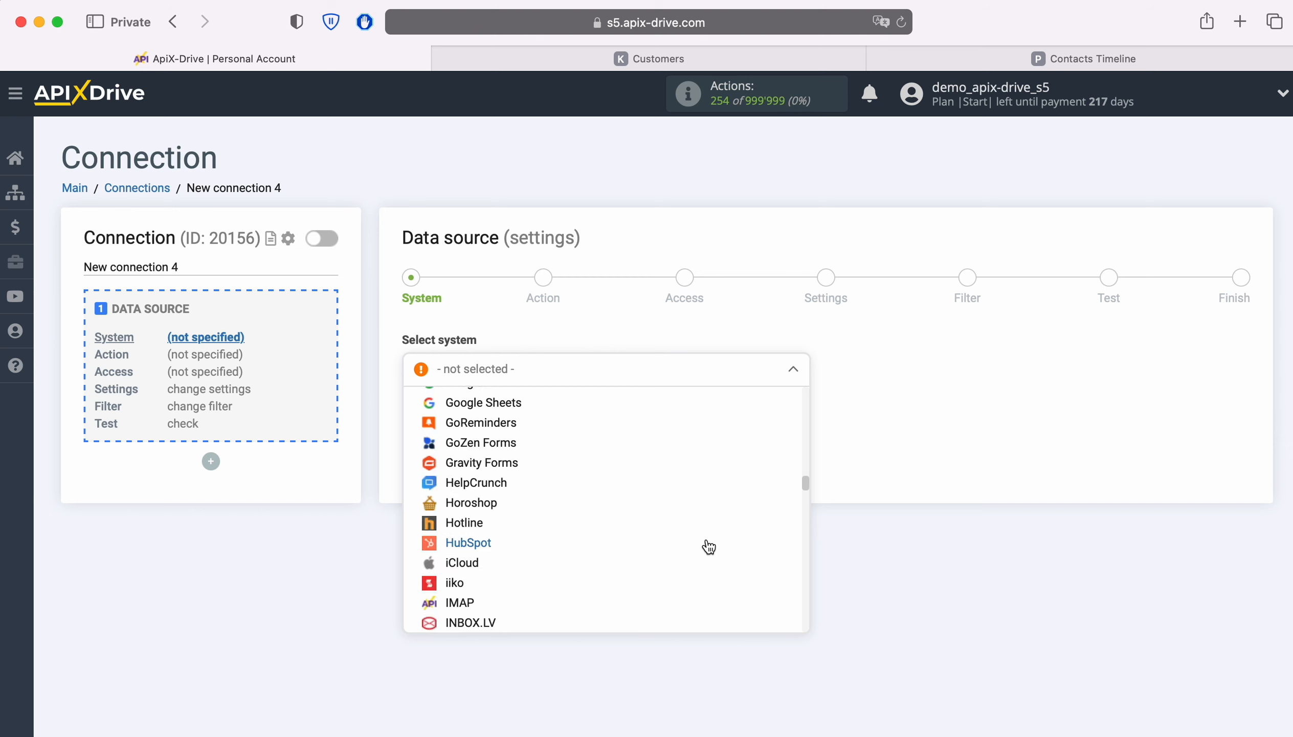
scroll(708, 547, down, 2)
click(491, 533)
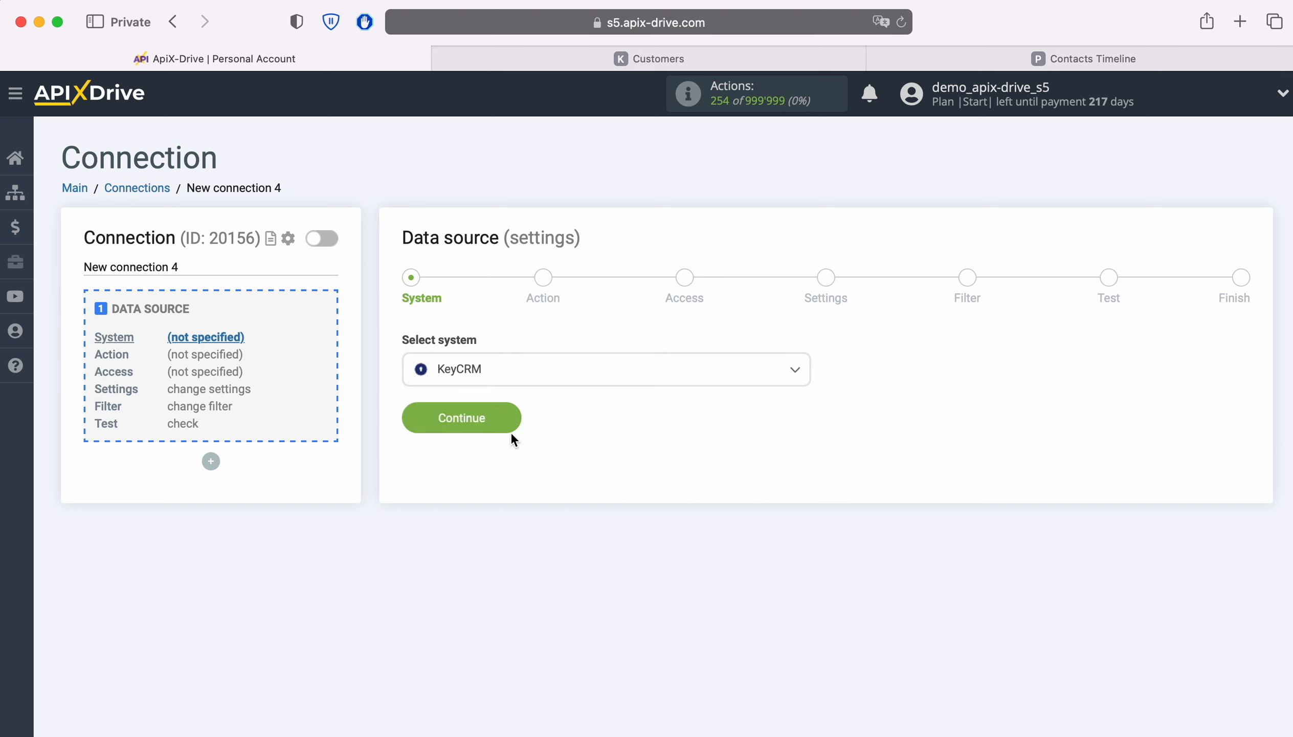
click(518, 421)
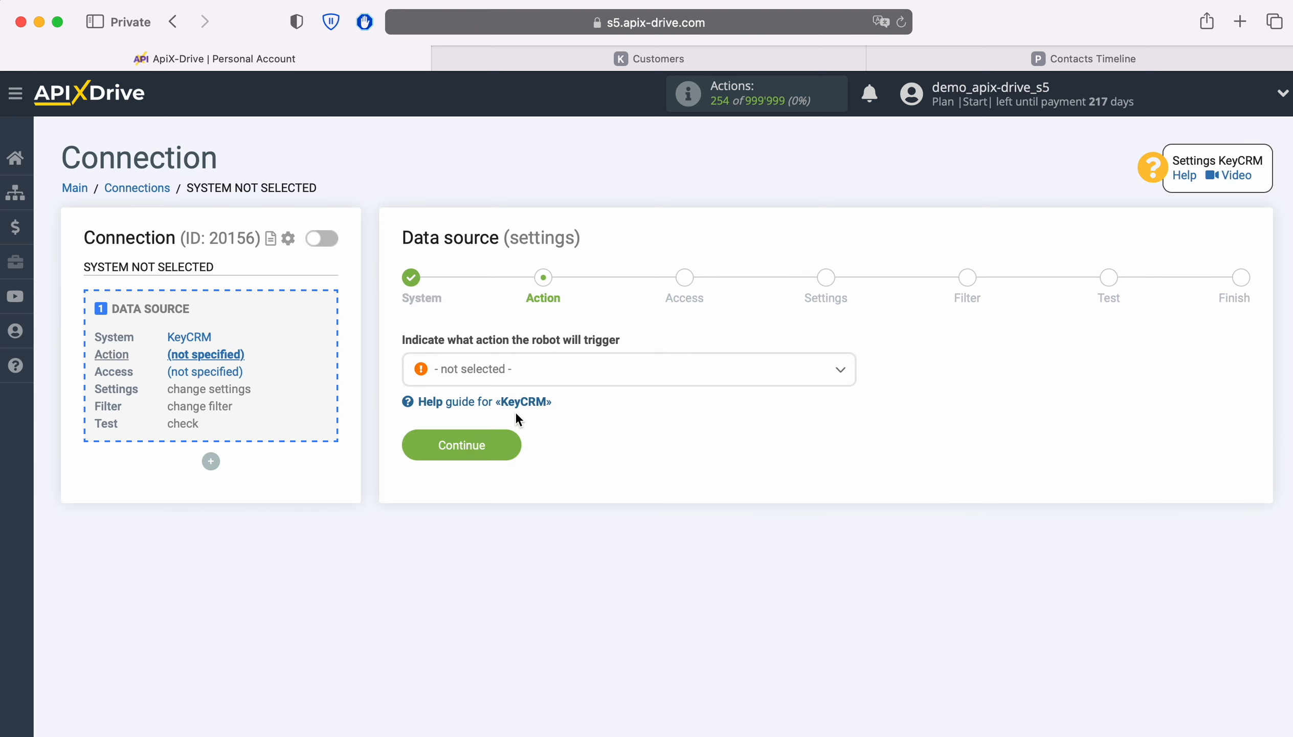
Step: Set the KeyCRM data source action to Get CUSTOMERS (new) and continue to account access
click(540, 372)
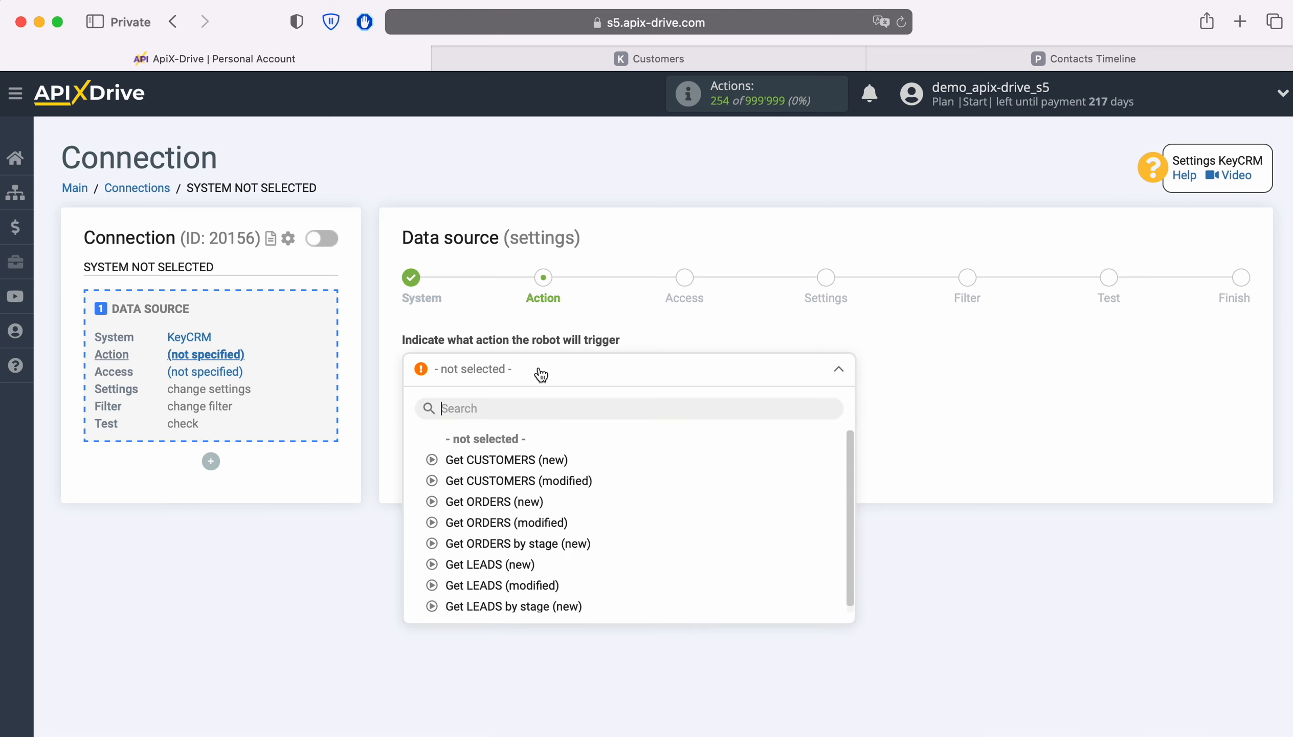
click(531, 458)
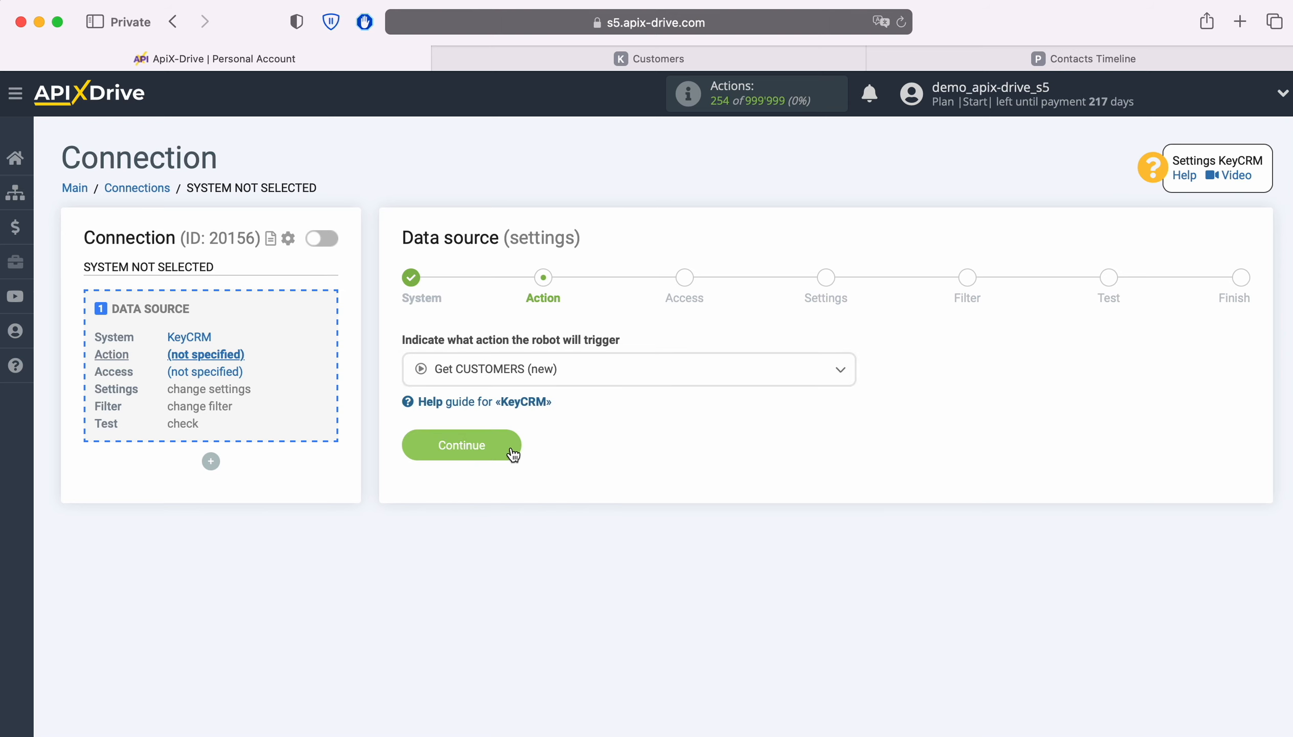
click(511, 453)
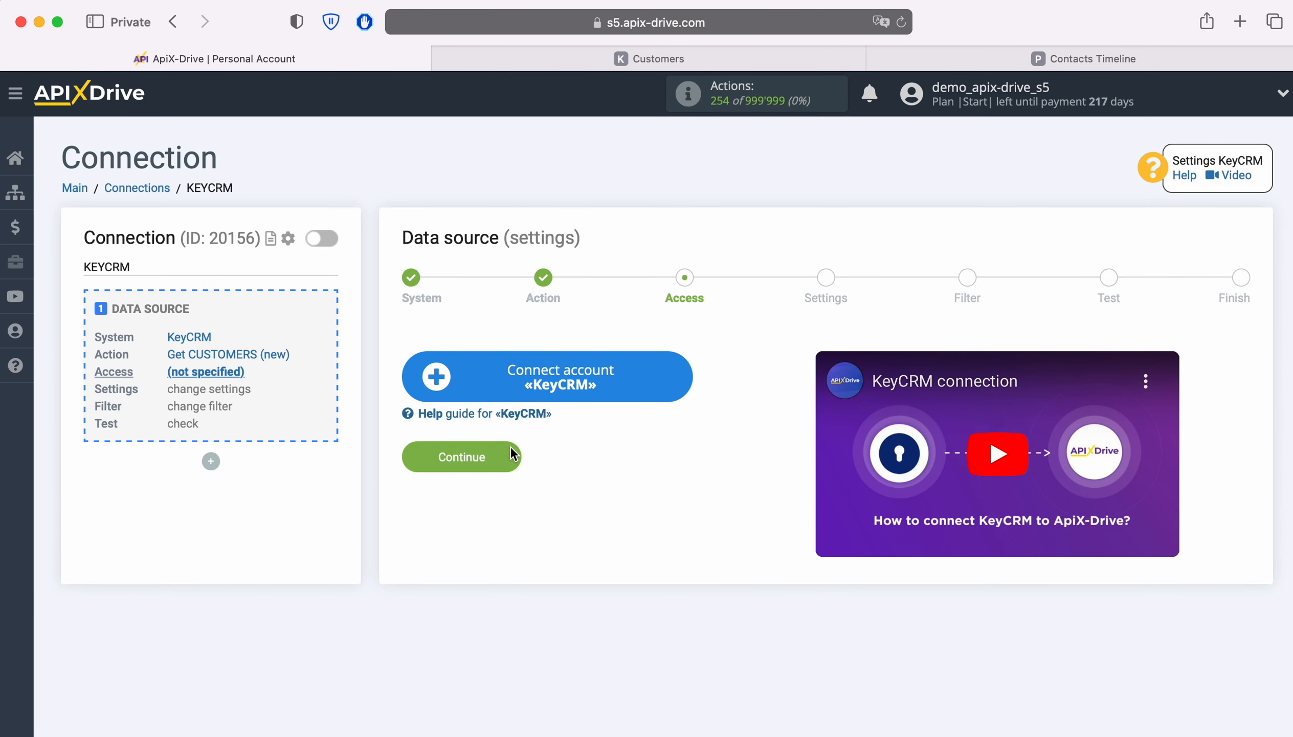
Step: Start connecting a KeyCRM account, then copy the API key from the general settings in KeyCRM
click(677, 379)
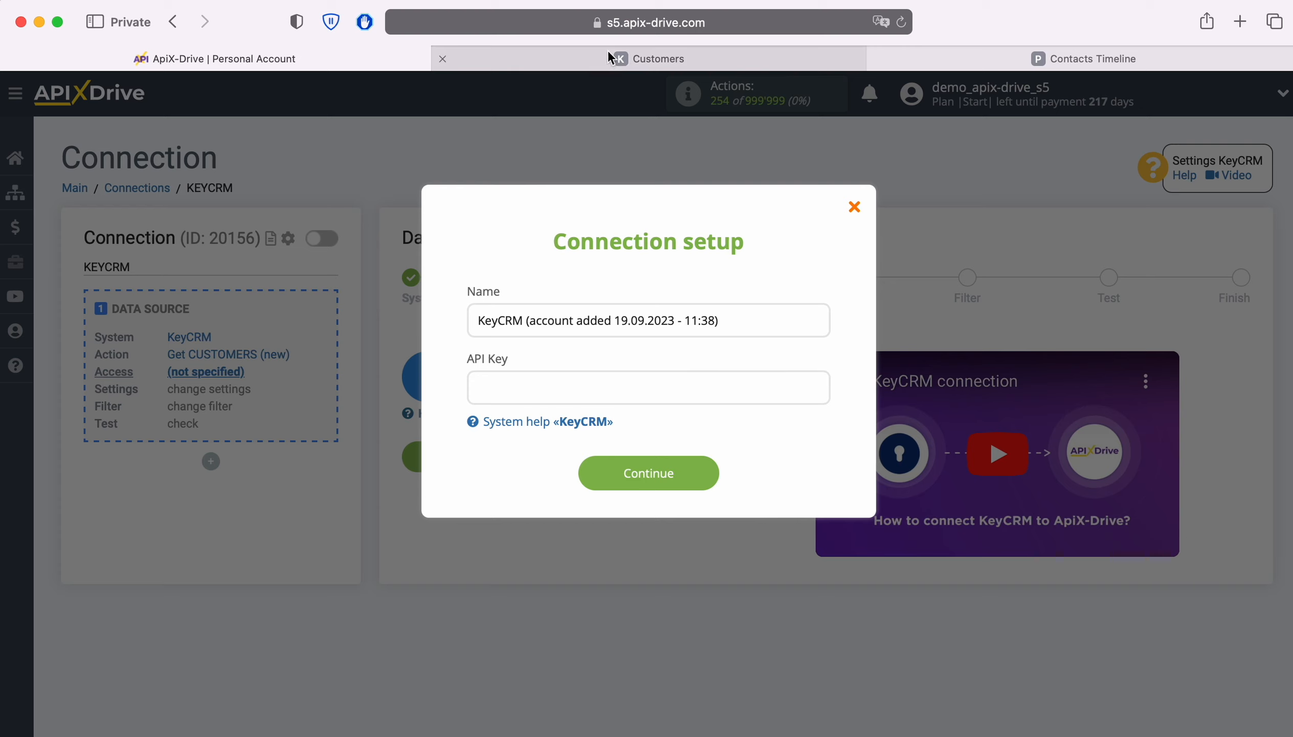
click(622, 59)
click(25, 611)
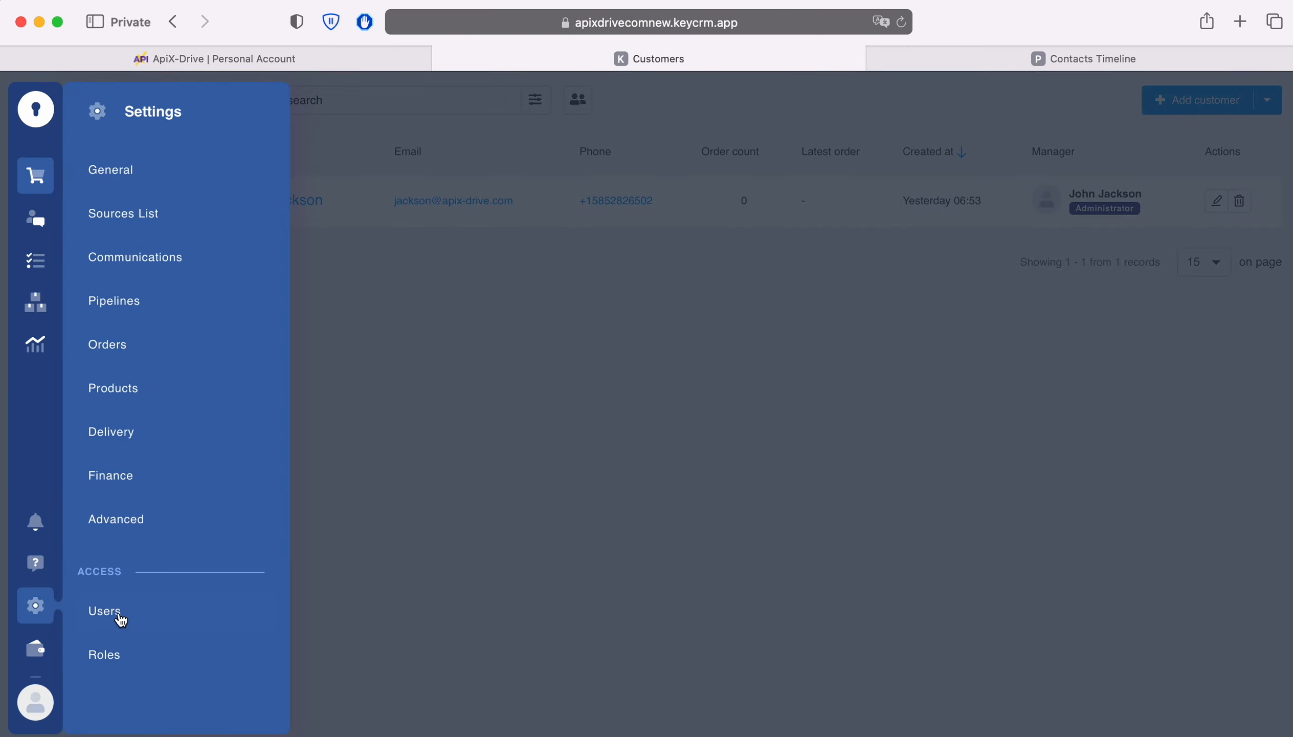
click(120, 168)
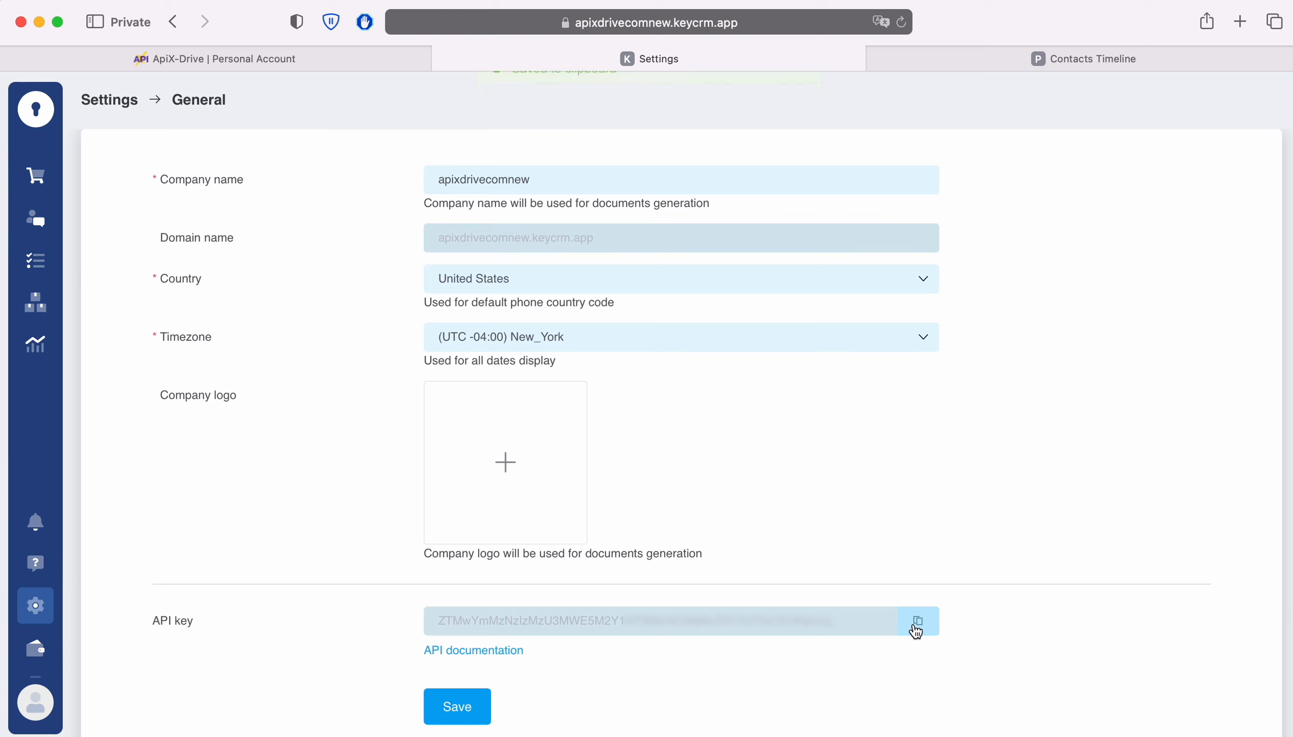
click(916, 623)
Step: Back in ApiX-Drive, paste the API key into the KeyCRM connection setup and save the account
click(273, 62)
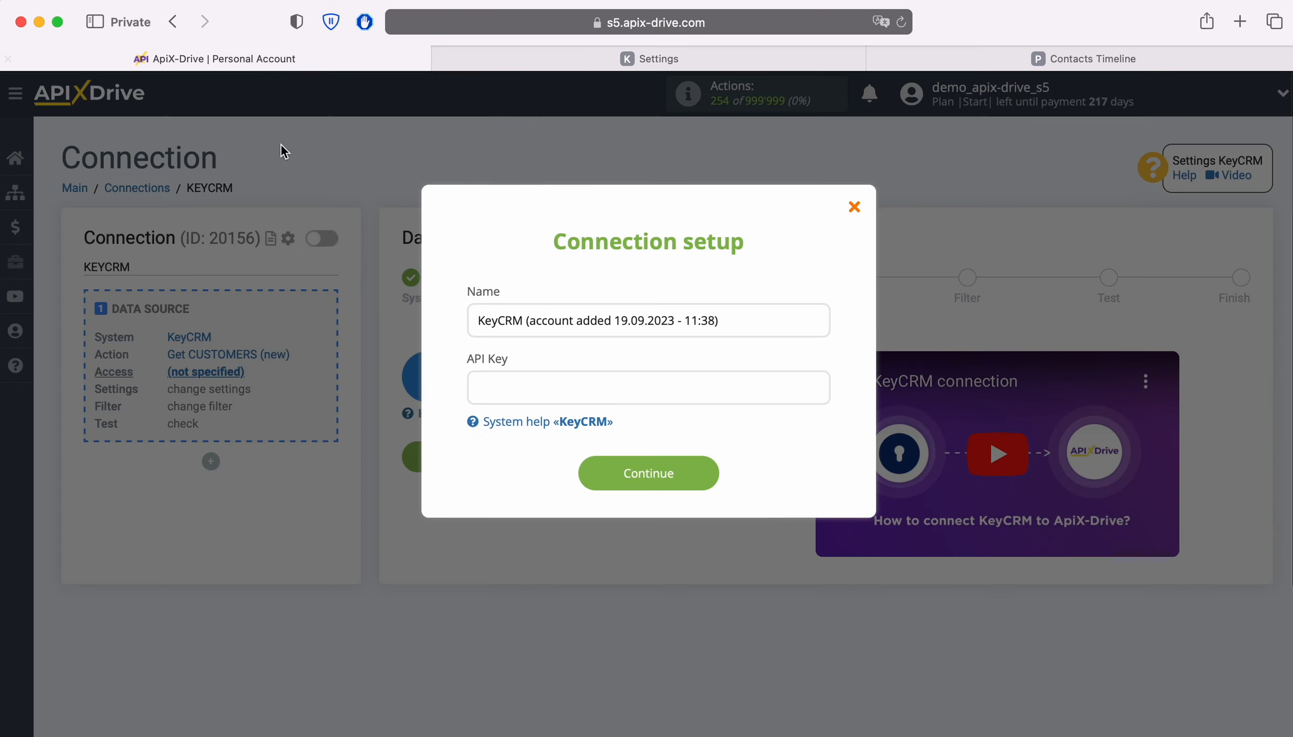
right_click(512, 398)
click(535, 447)
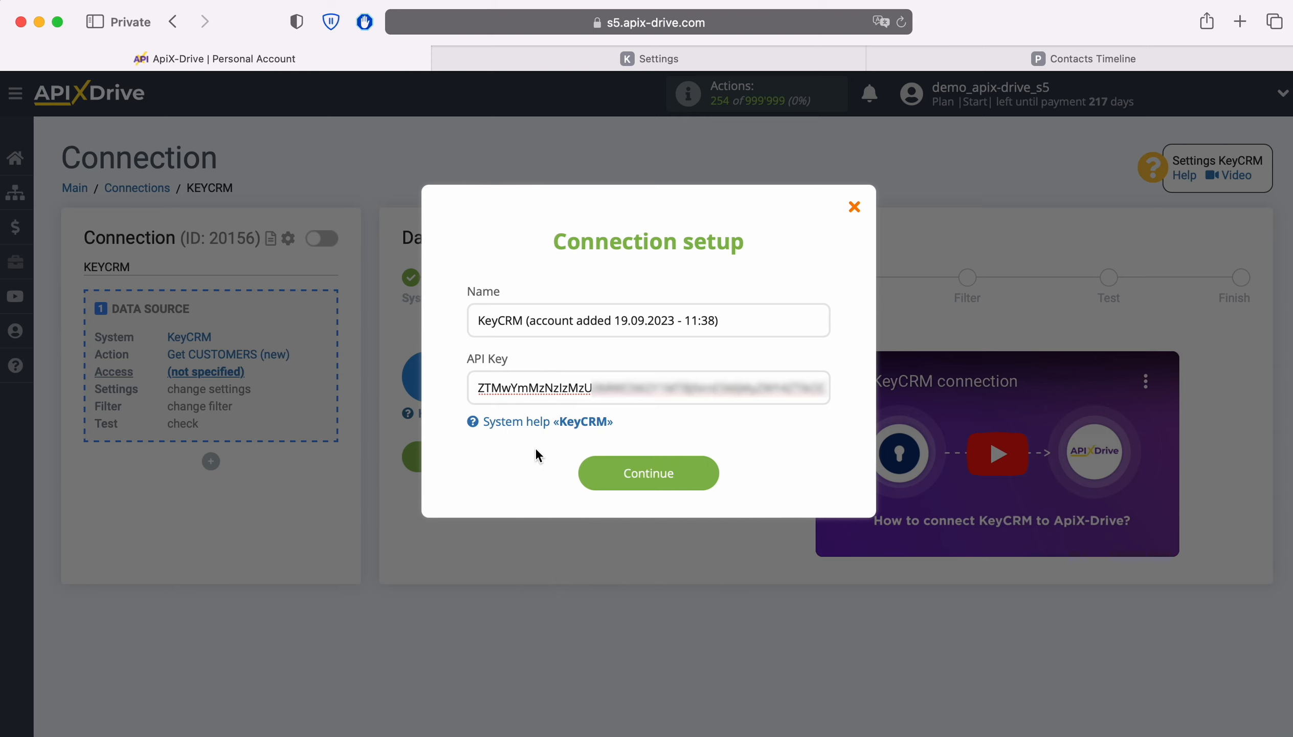
click(711, 473)
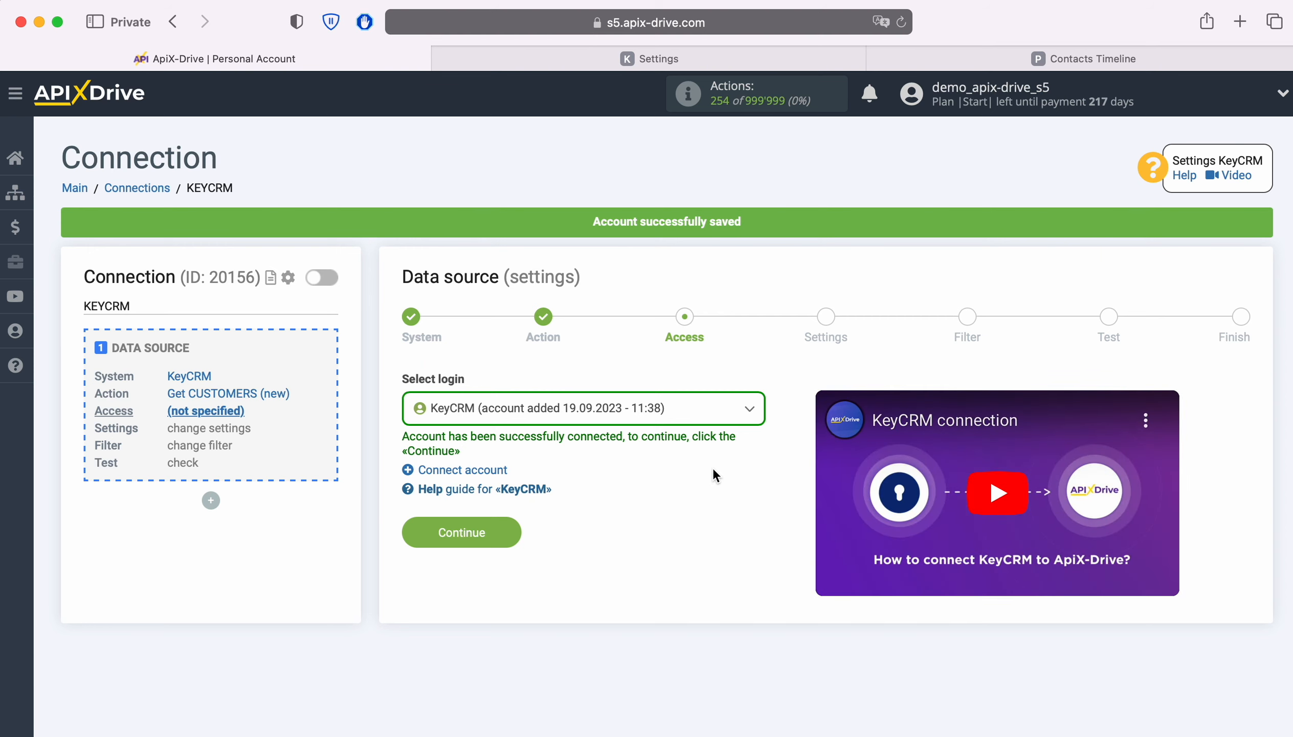
Step: Select the newly added KeyCRM account as the data source login and continue to the settings
click(688, 415)
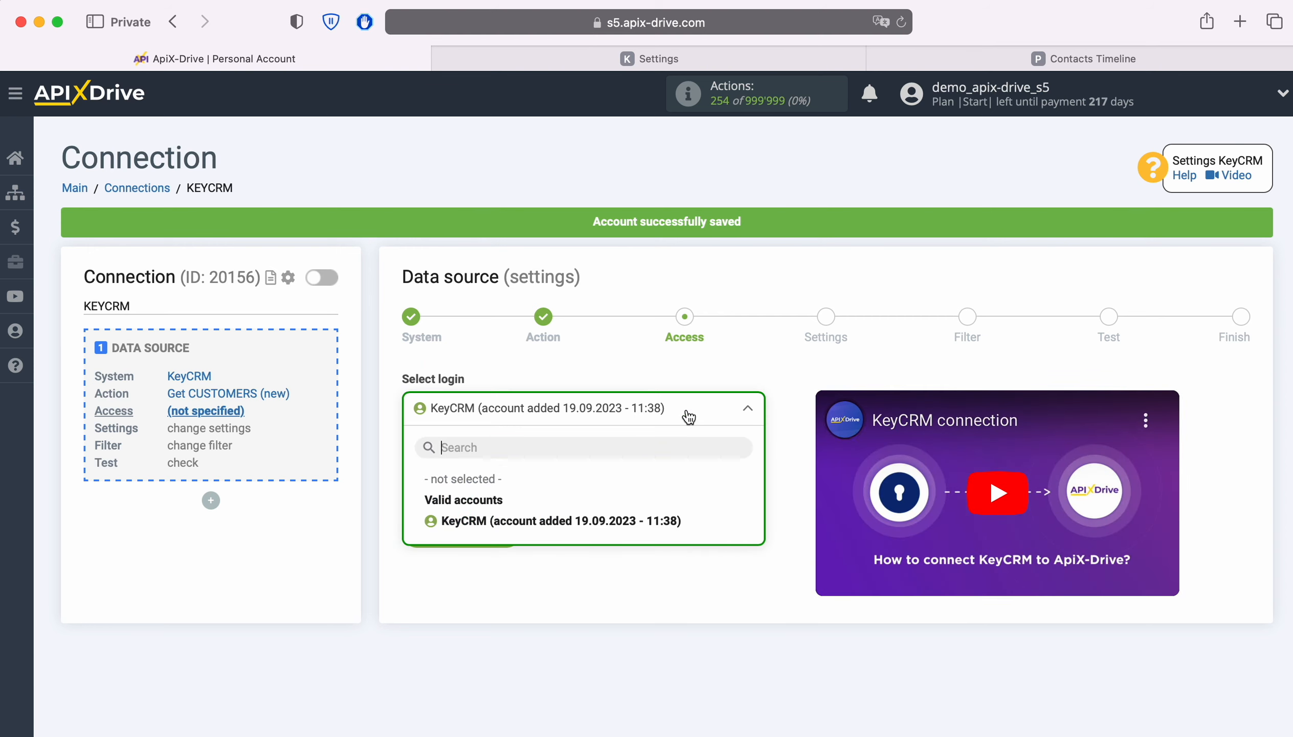
click(603, 518)
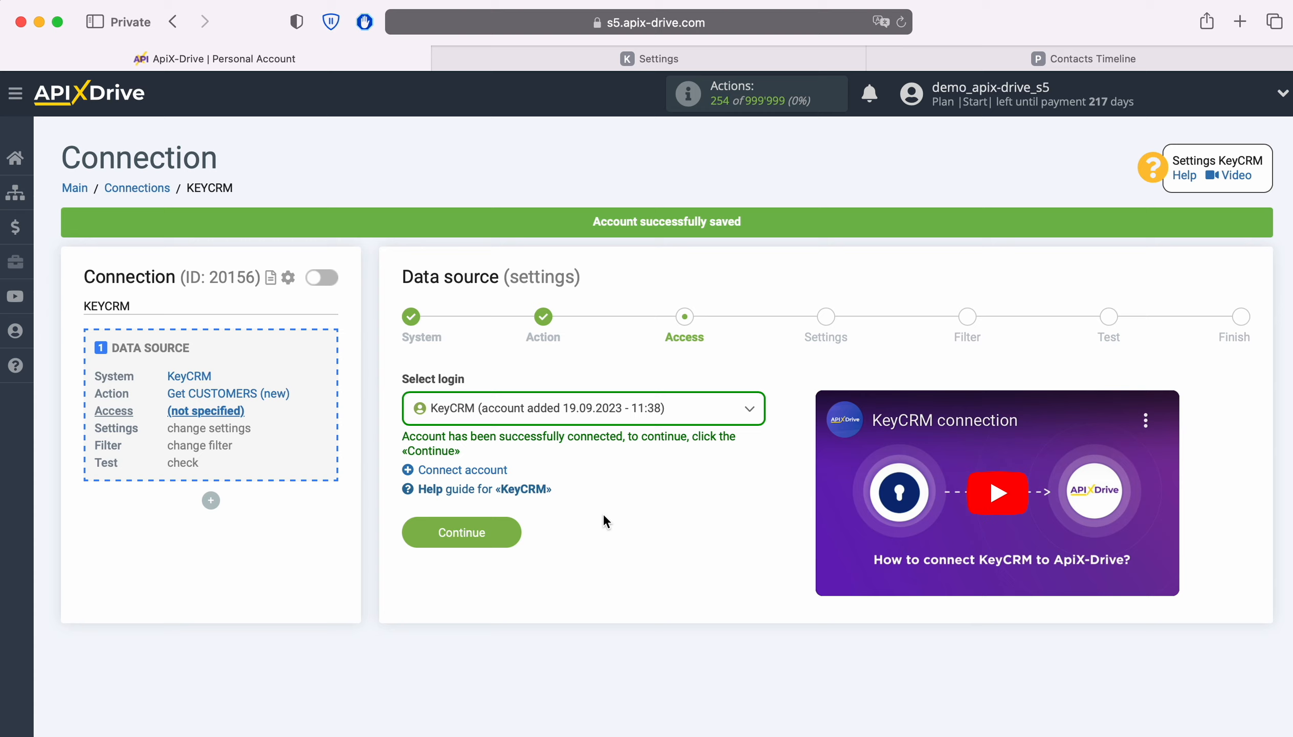
click(508, 526)
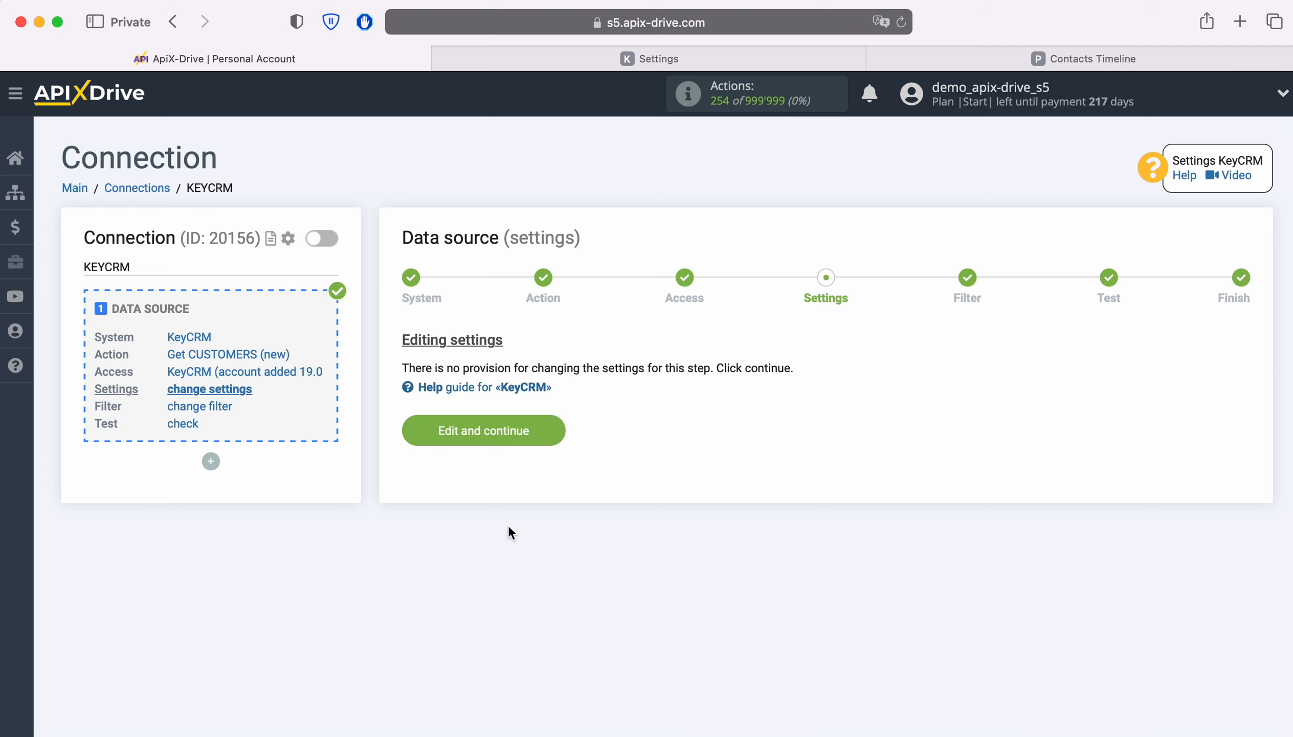
Step: Keep the data source settings unchanged, add no filter, and accept the KeyCRM test data to finish the source setup
click(557, 430)
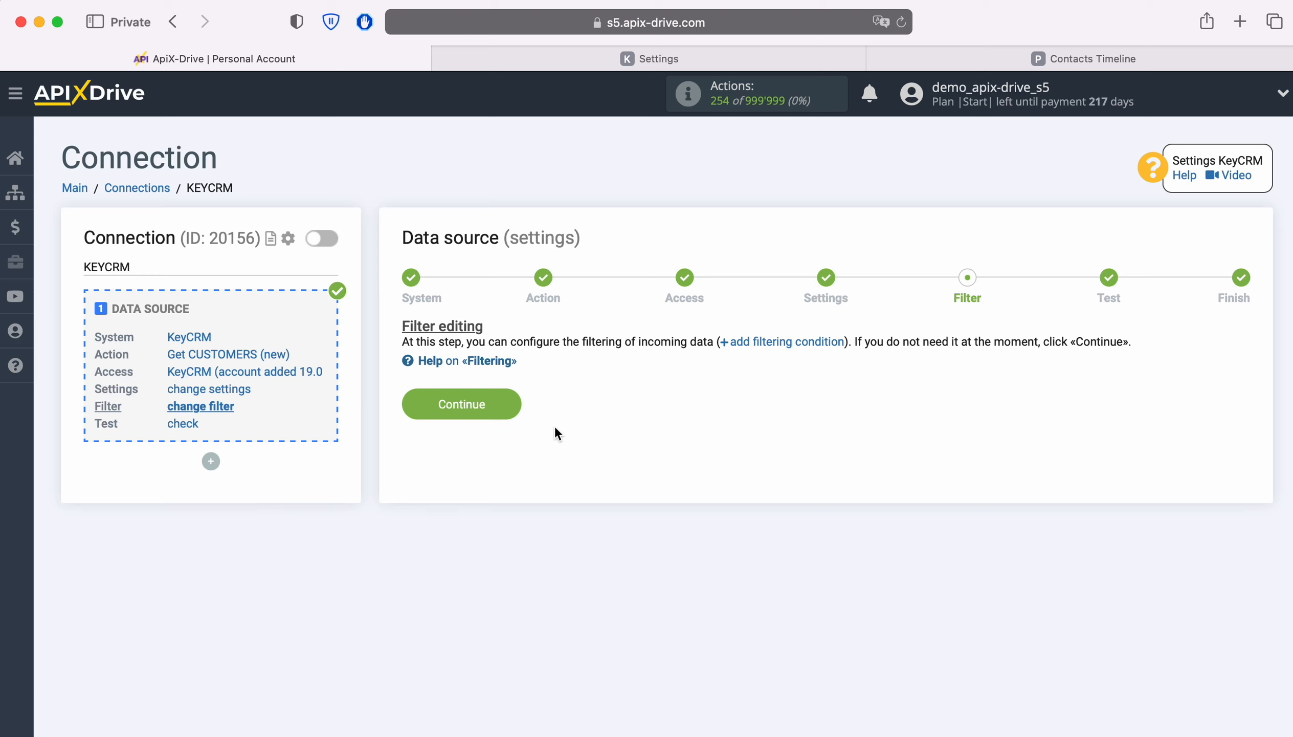
click(512, 399)
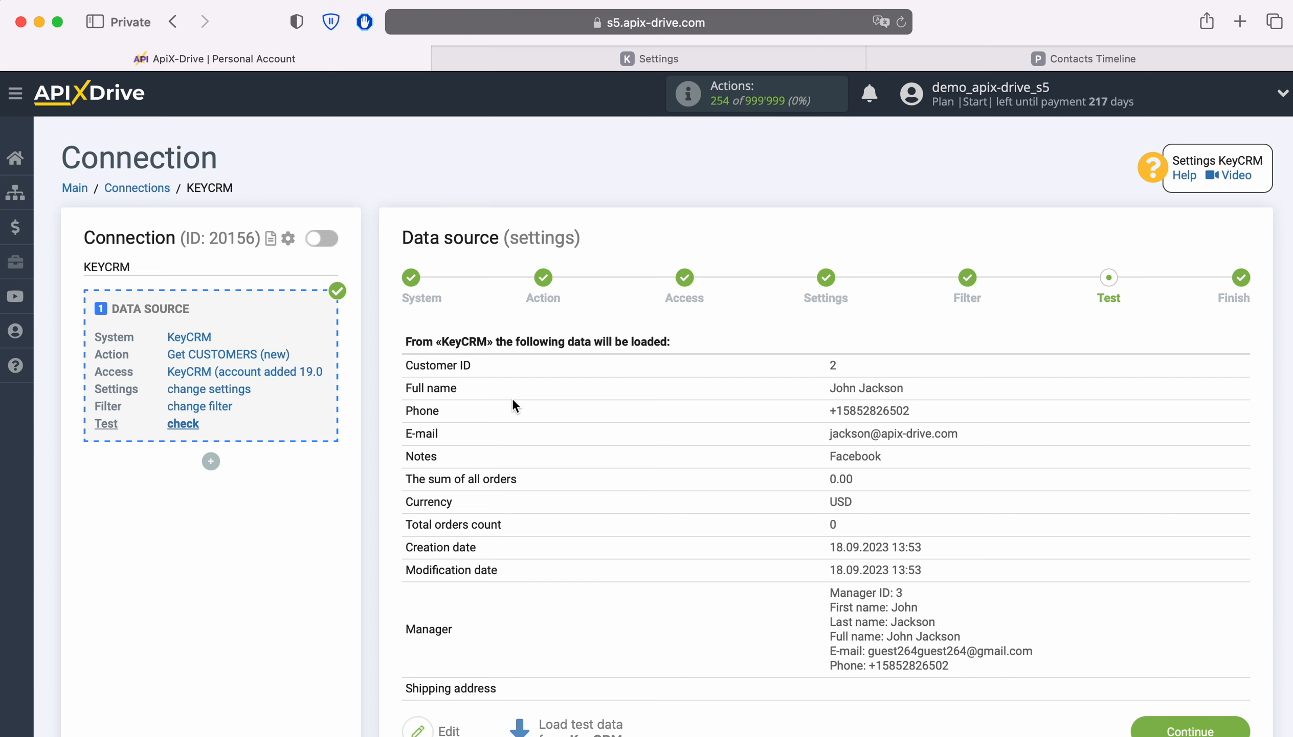
scroll(721, 445, down, 1)
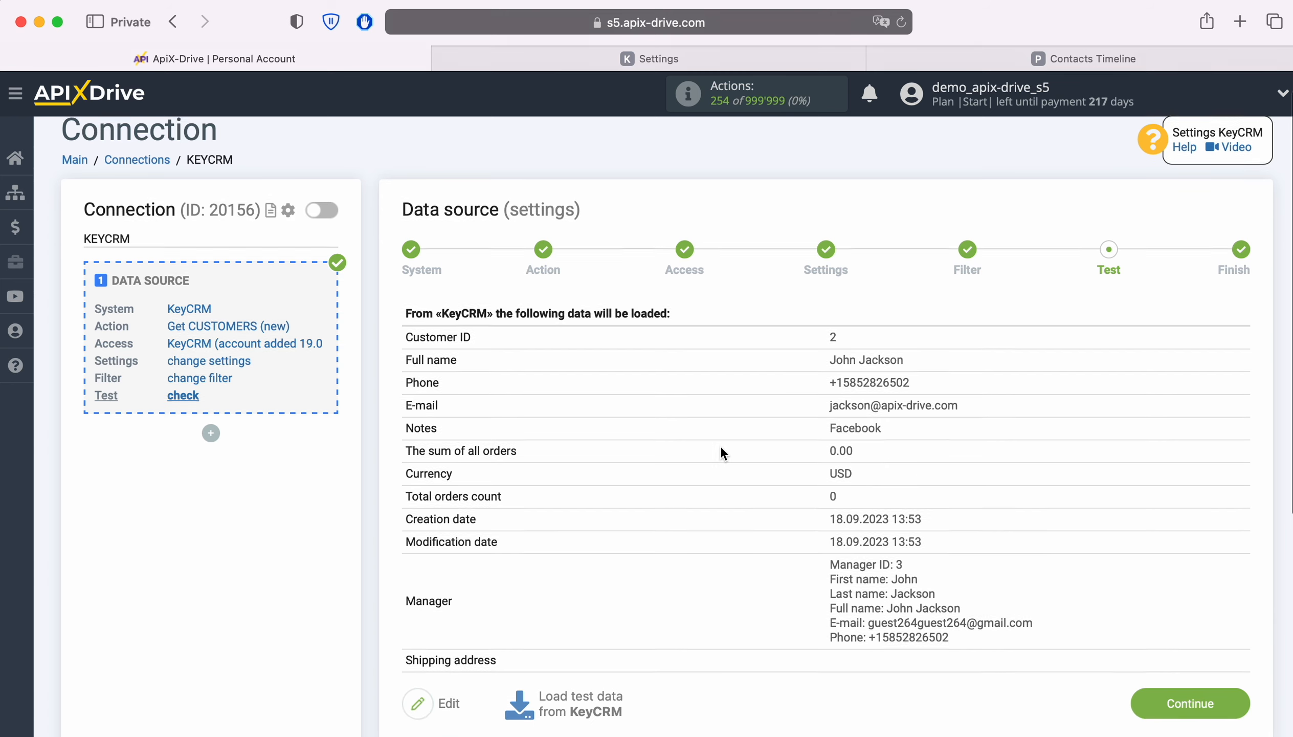
click(1232, 697)
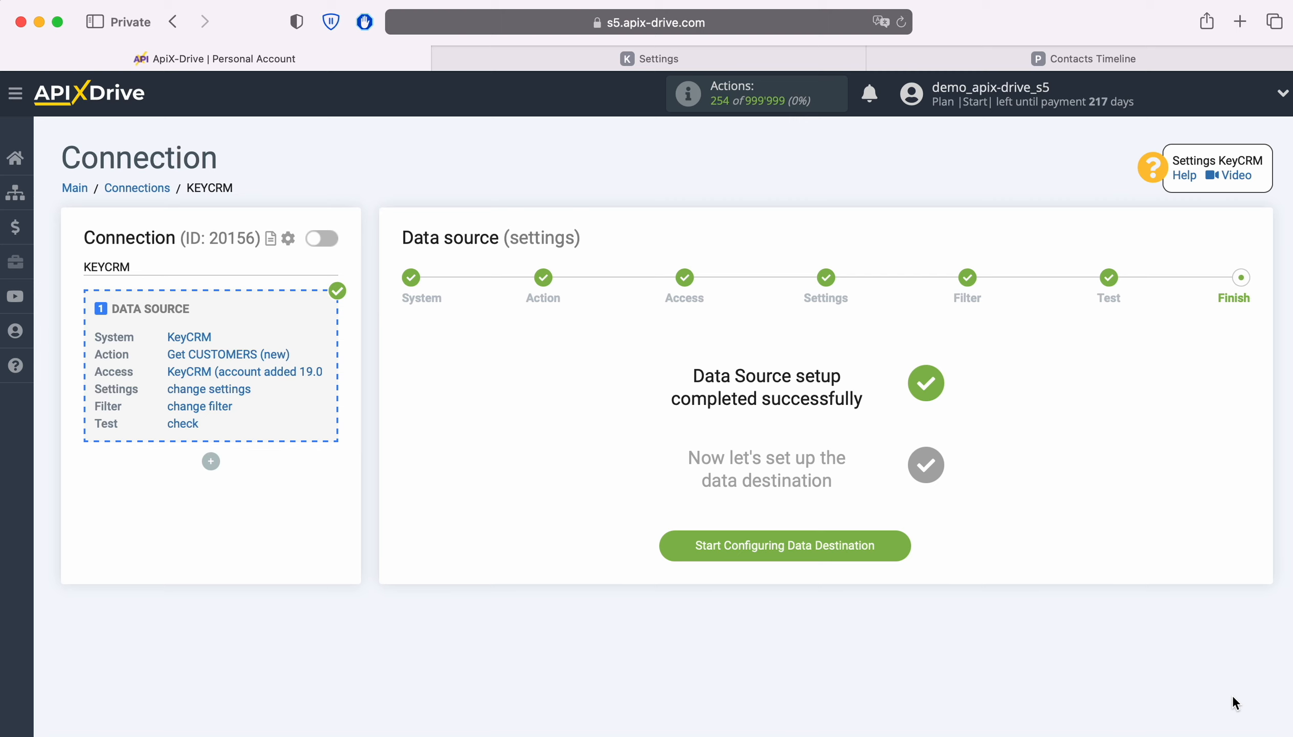
Step: Start configuring the data destination and choose Pipedrive as its system
click(903, 544)
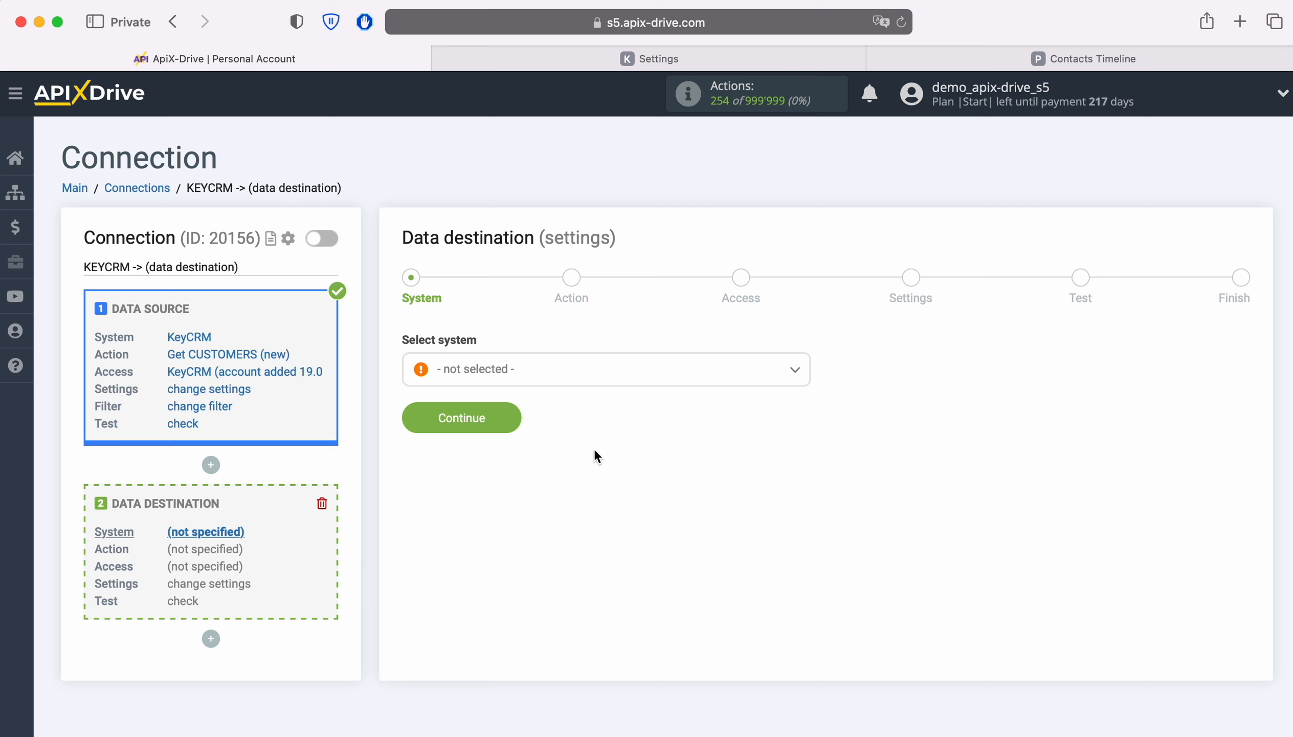
click(560, 377)
scroll(711, 542, down, 10)
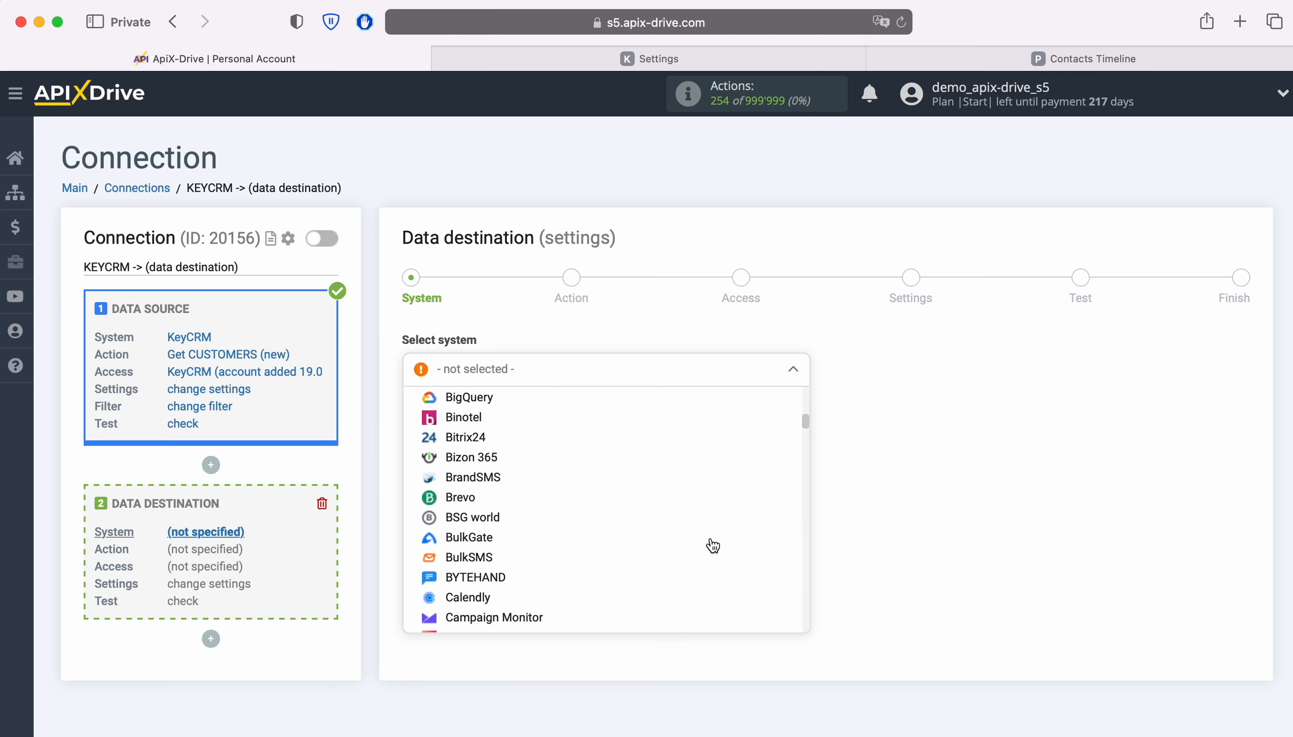
scroll(712, 545, down, 15)
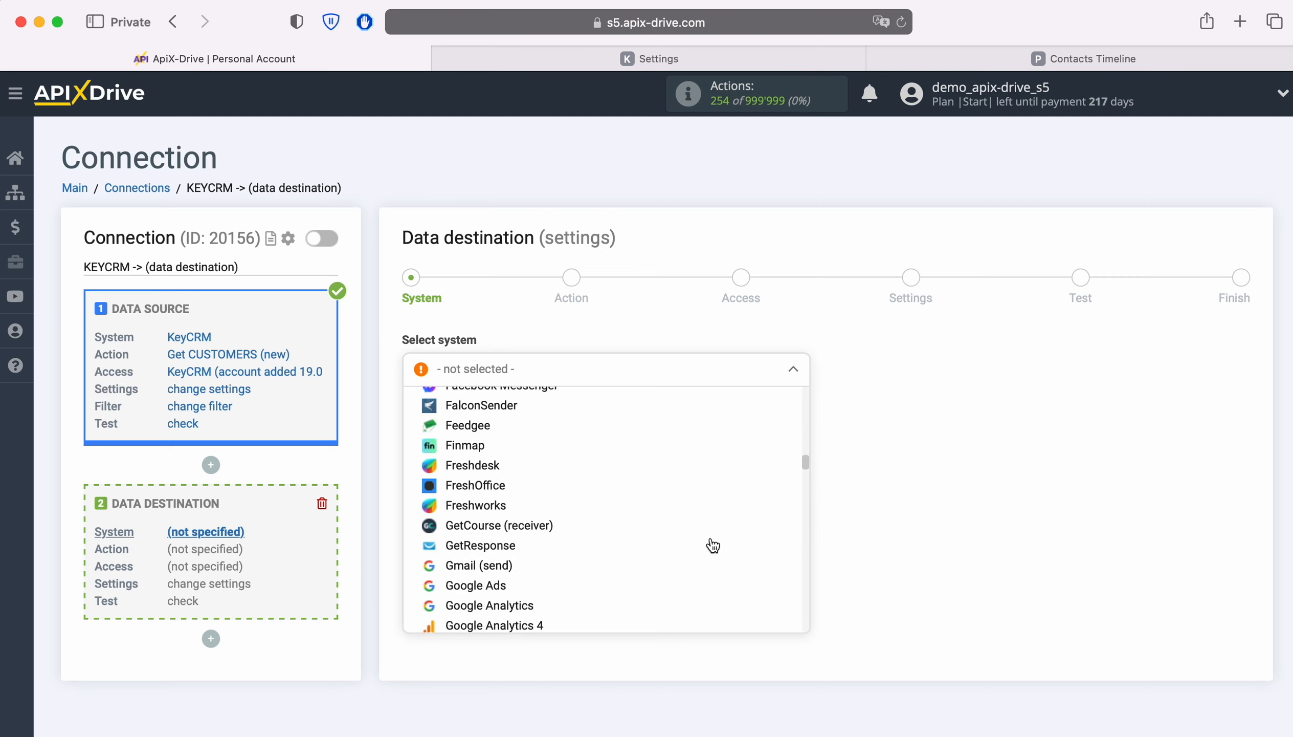
scroll(712, 545, down, 15)
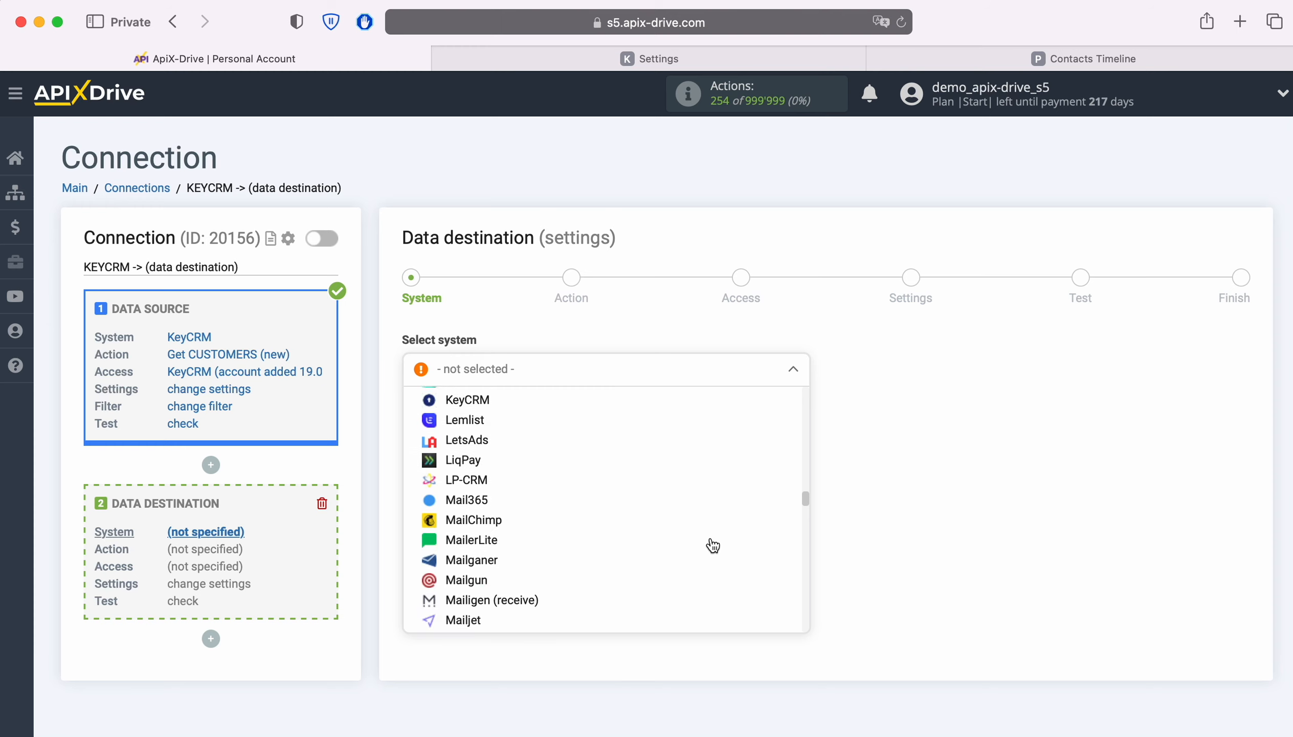
scroll(712, 544, down, 15)
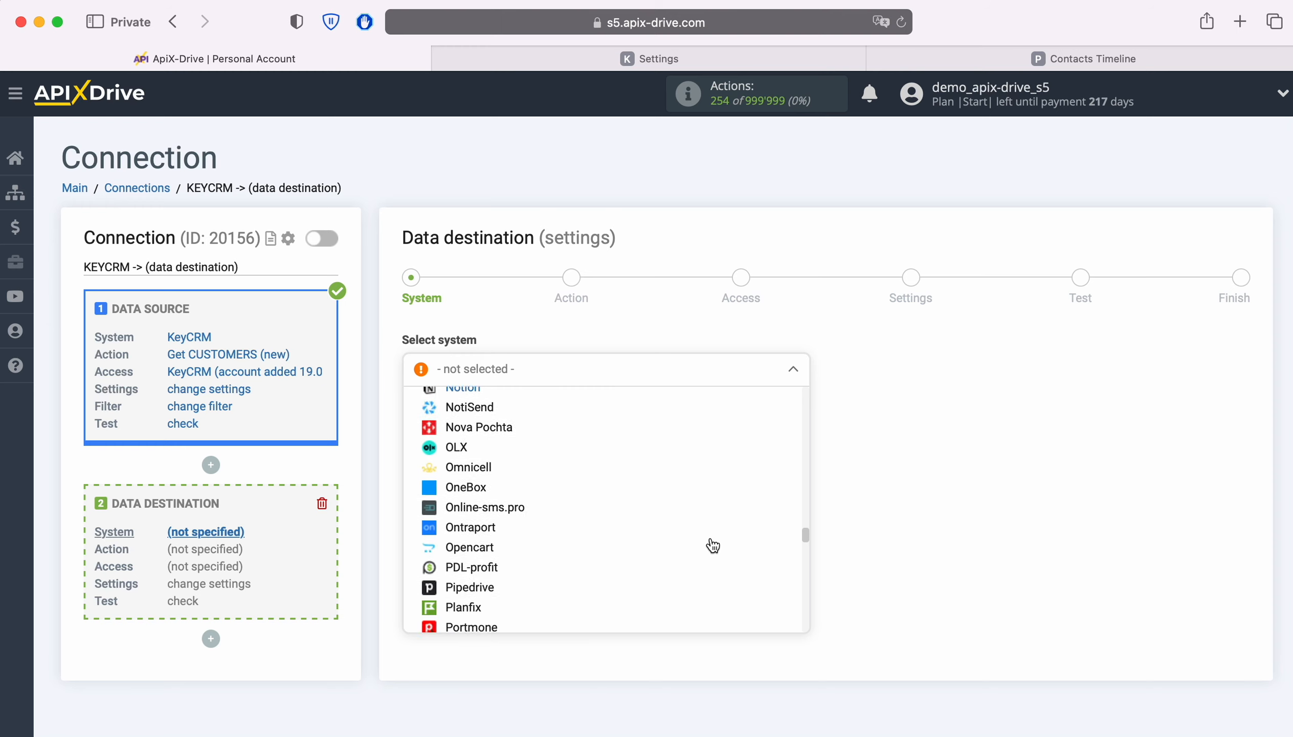
scroll(712, 545, down, 3)
click(713, 540)
click(501, 414)
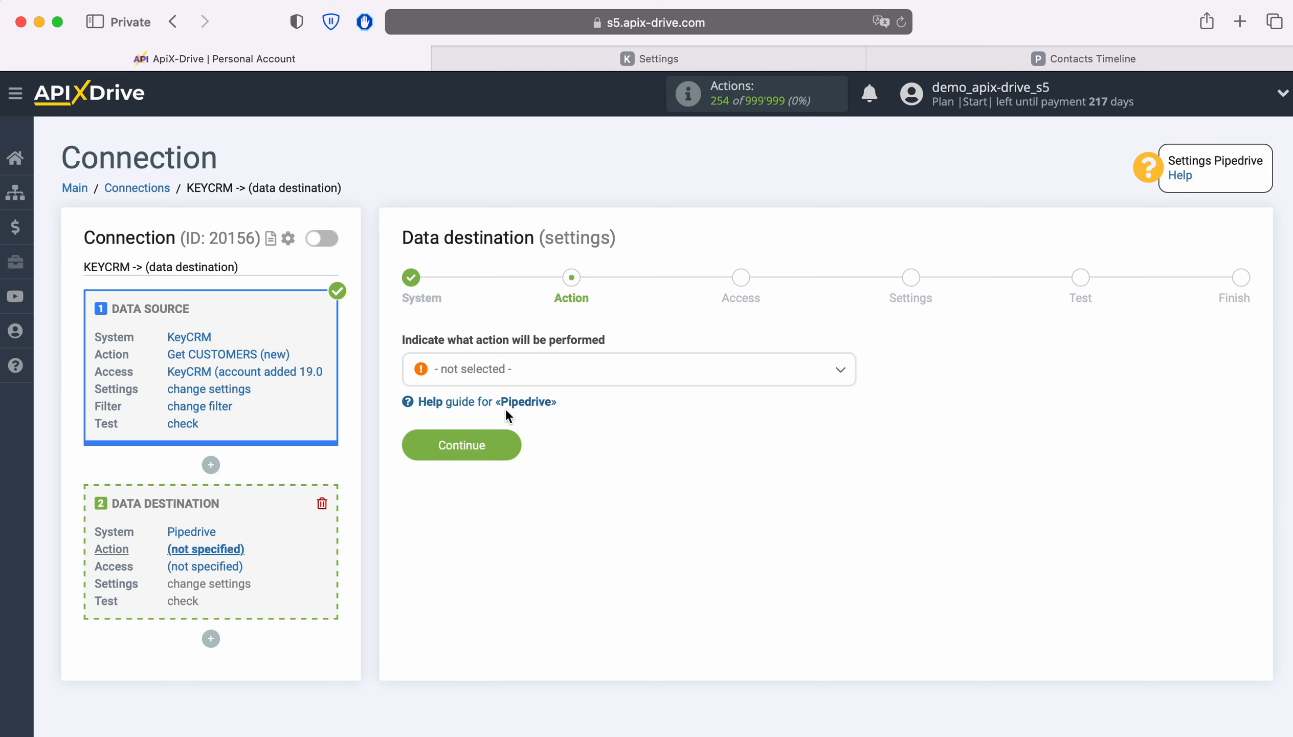
Step: Set the Pipedrive destination action to Create CONTACT and continue to account access
click(600, 377)
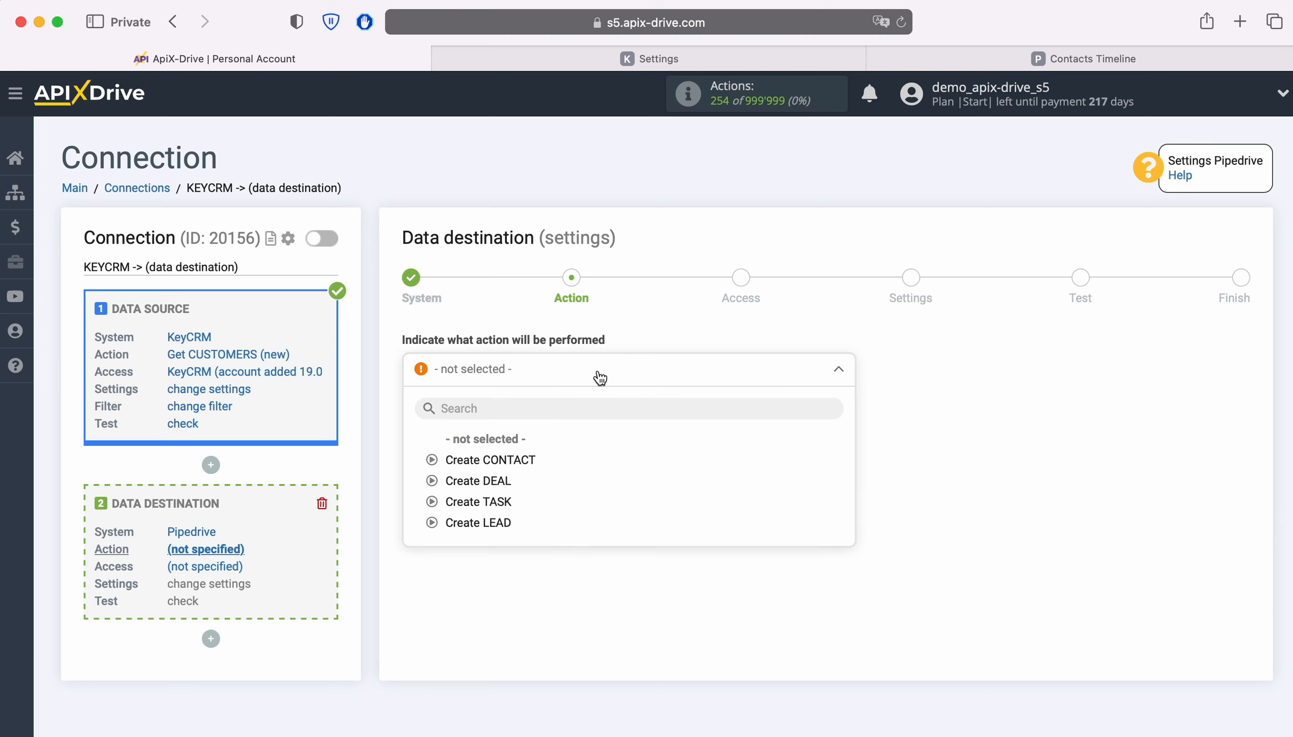
click(517, 459)
click(507, 445)
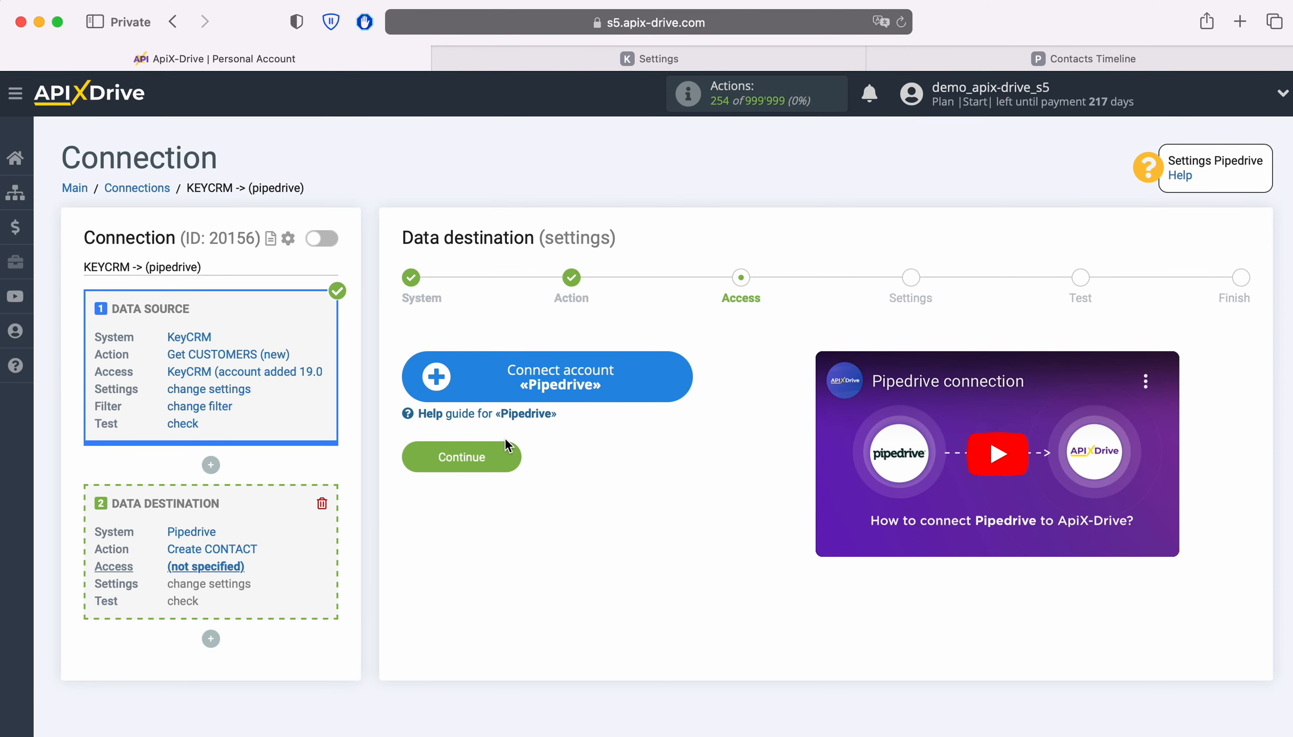
Step: Start connecting a Pipedrive account, then copy the account's domain from the web address in Pipedrive
click(681, 379)
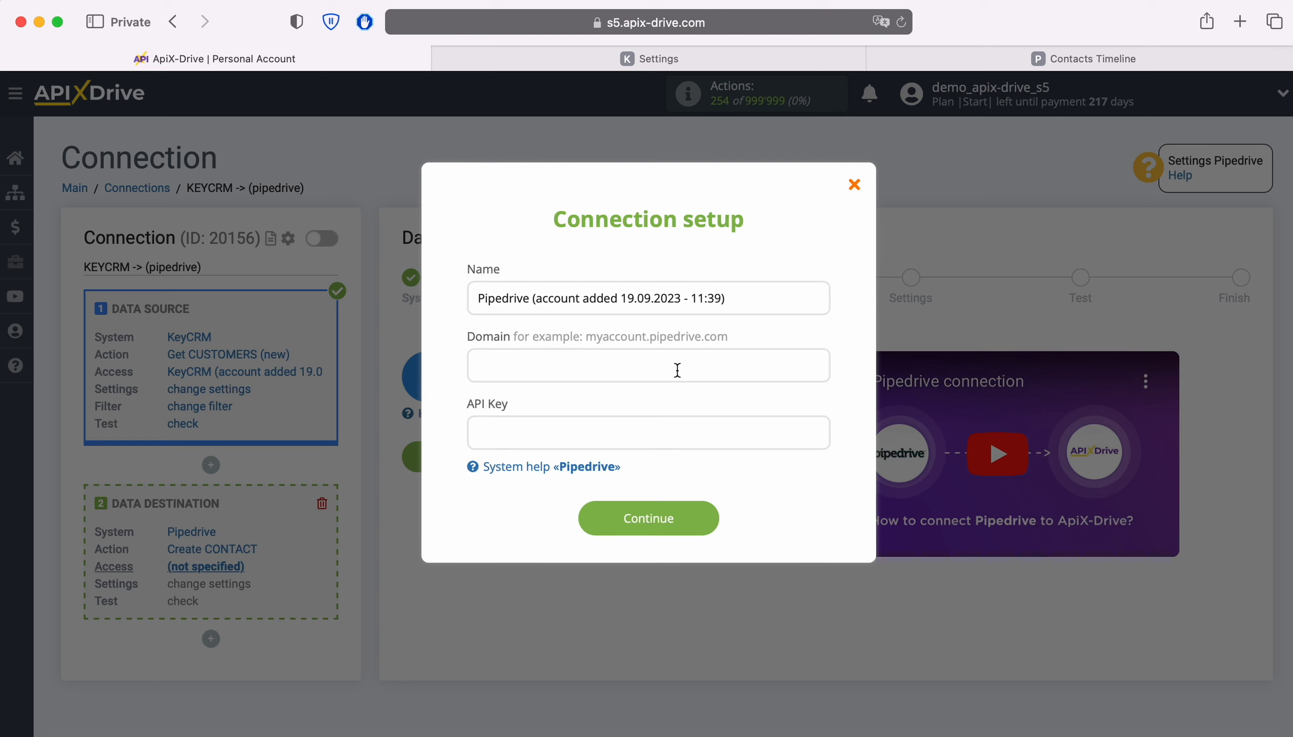
click(1037, 60)
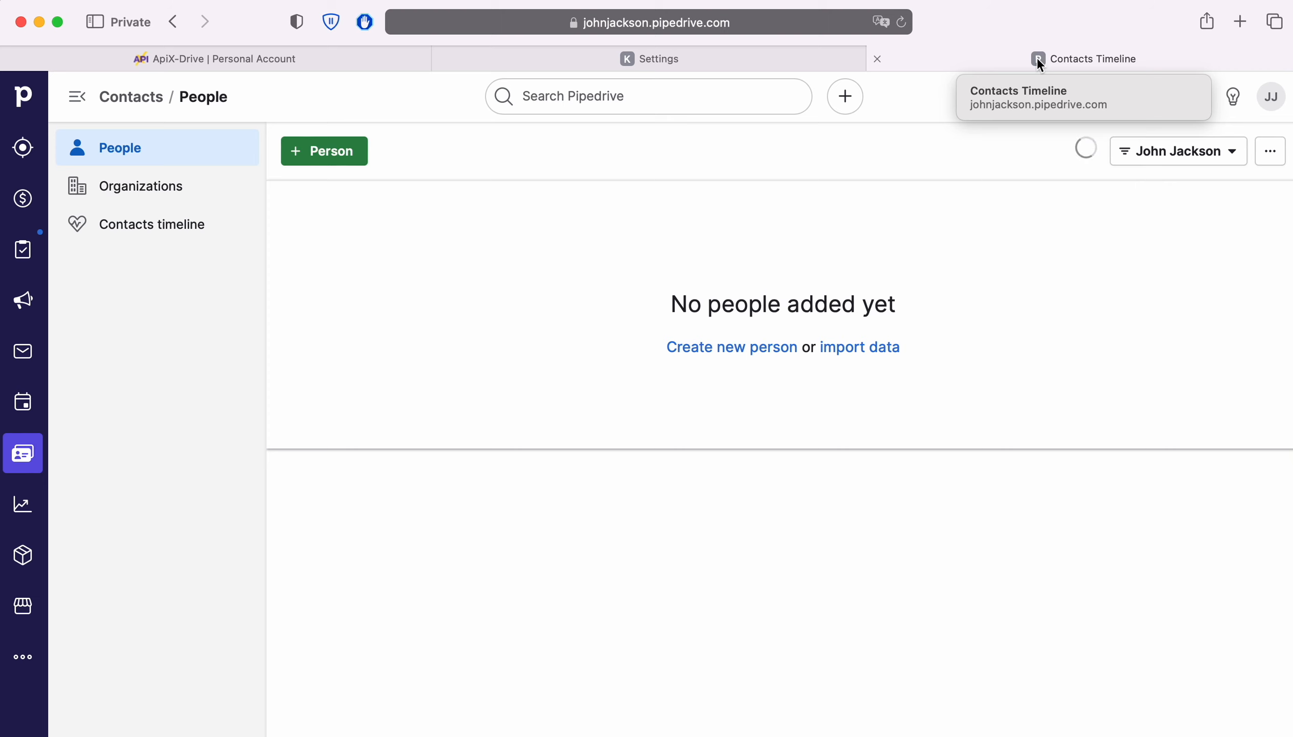
click(852, 28)
click(836, 29)
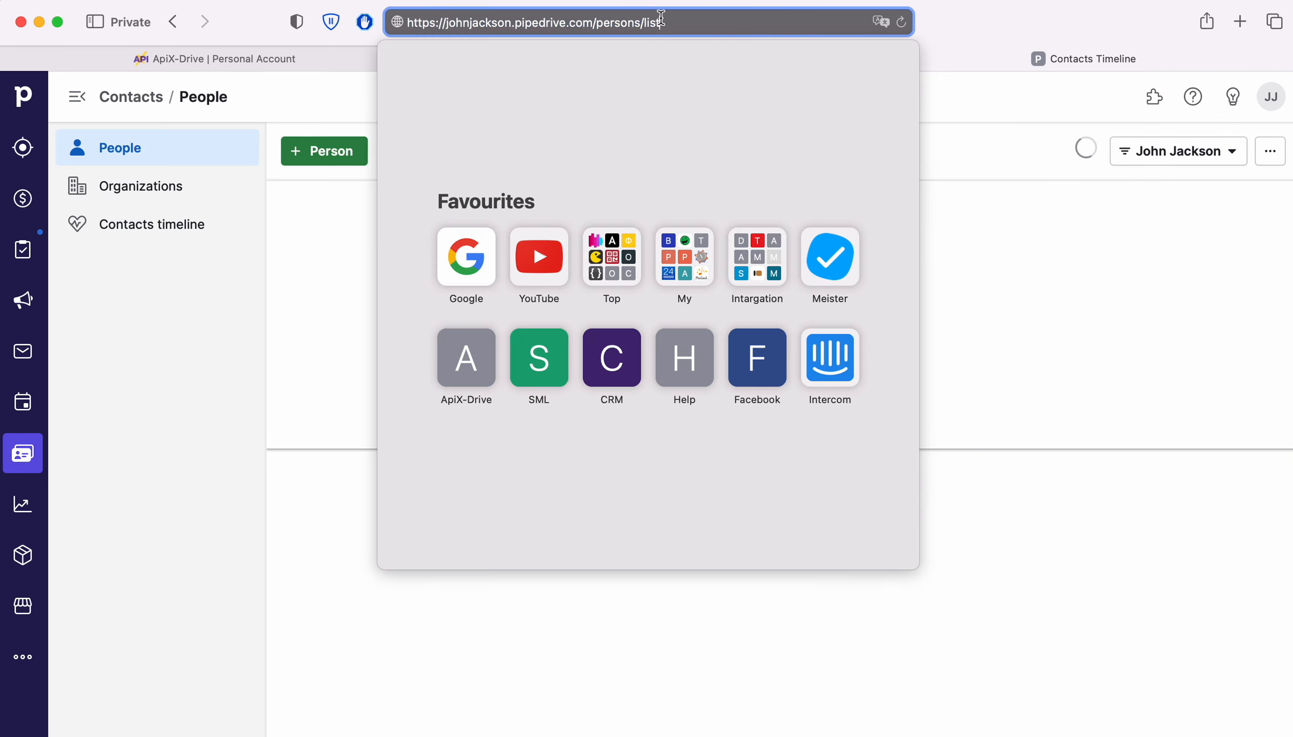
drag(446, 26, 595, 25)
right_click(550, 24)
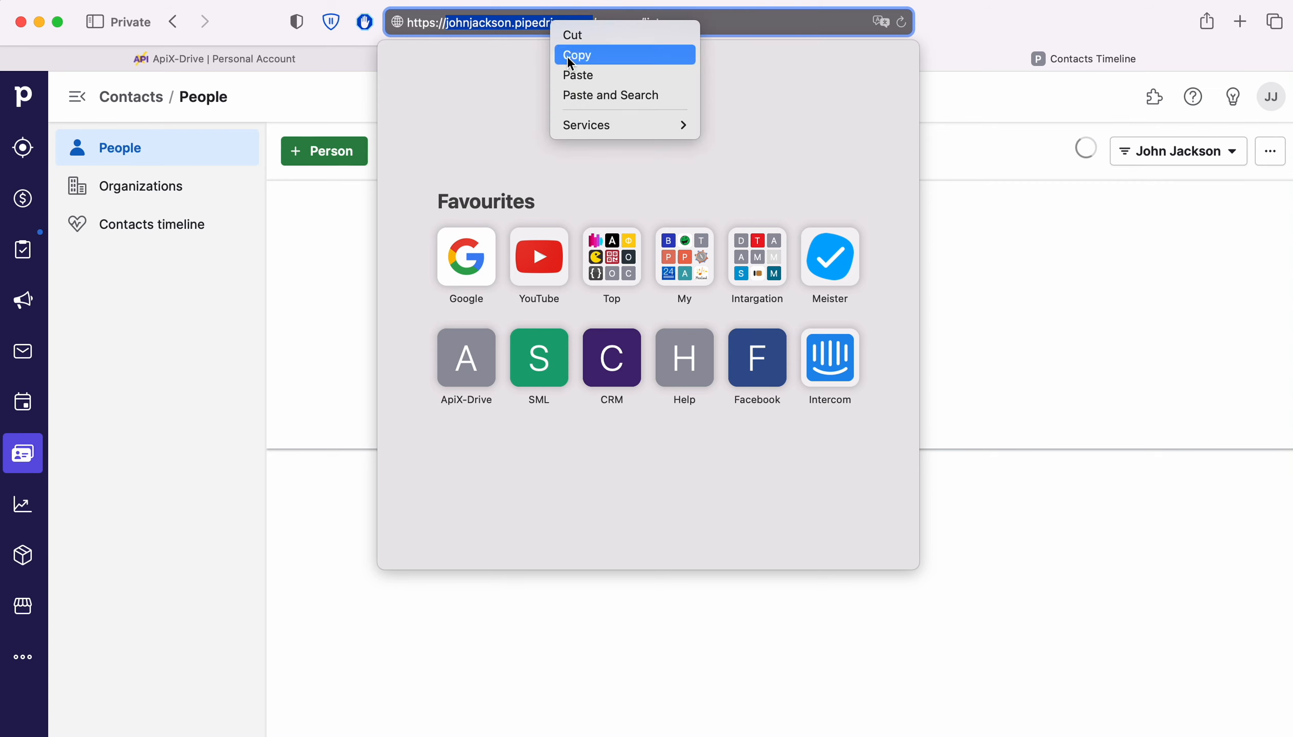
click(571, 52)
Step: Switch to ApiX-Drive and paste the copied account domain into the Domain field of the Pipedrive connection setup
click(260, 58)
right_click(507, 359)
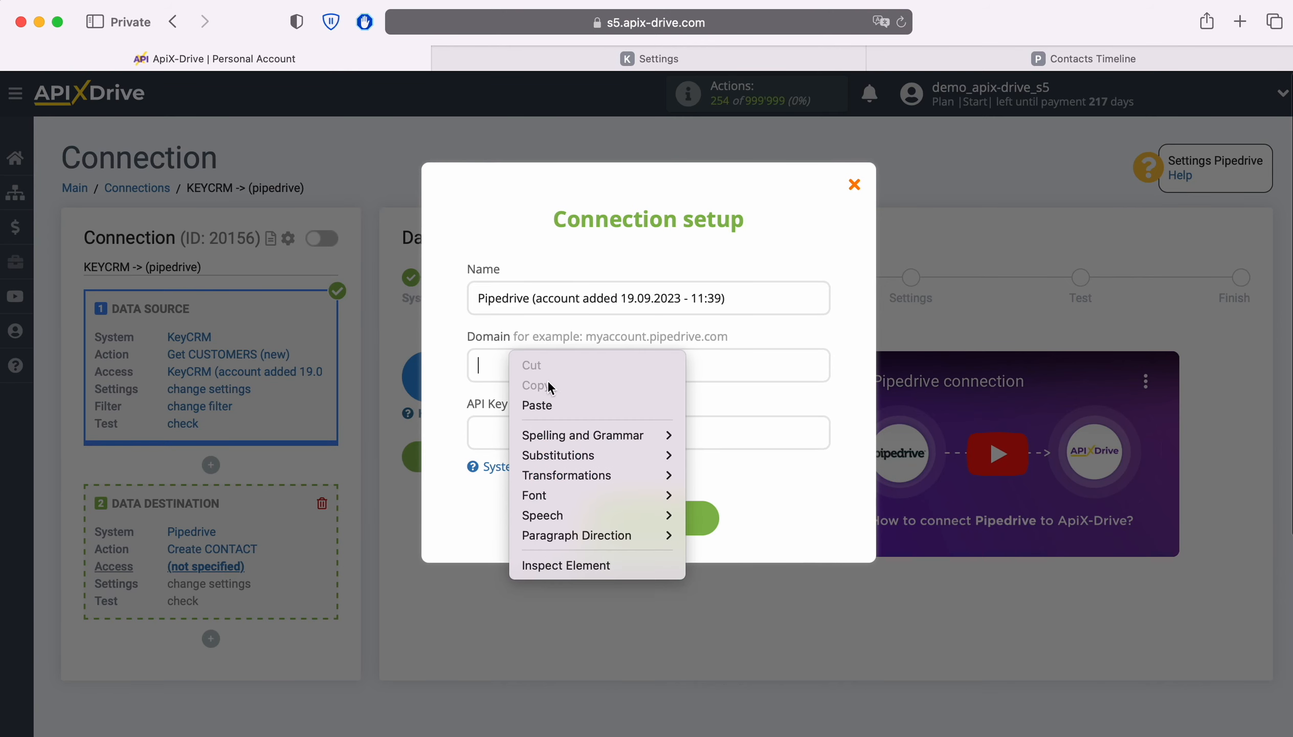
click(556, 396)
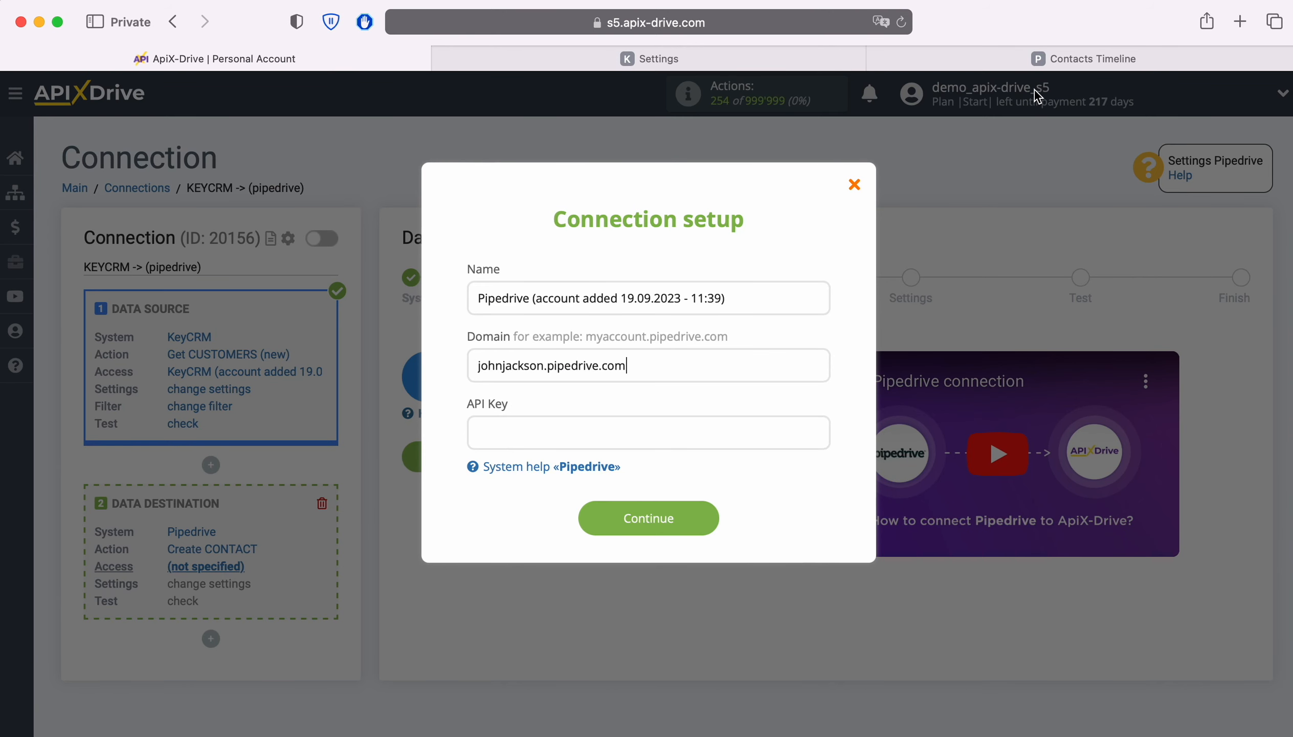
Step: Switch to Pipedrive and copy the personal API token from the API section of the personal preferences
click(1040, 59)
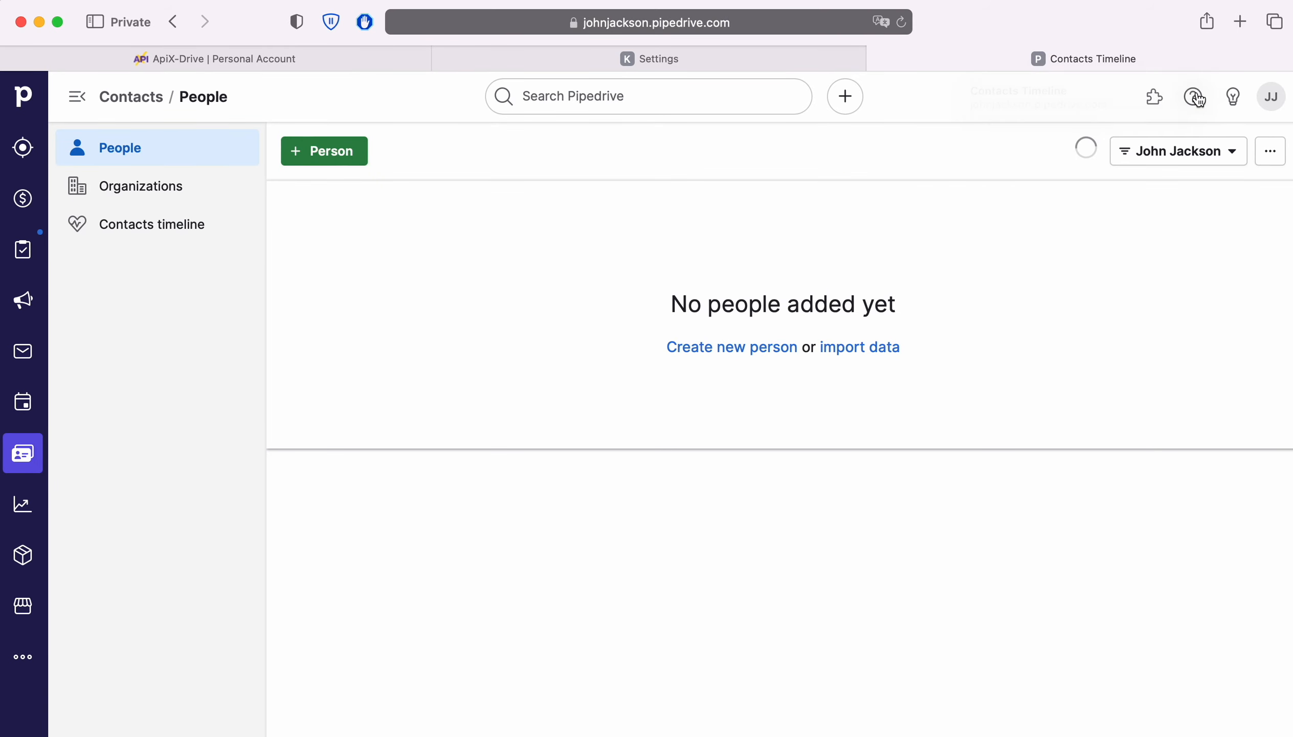
click(1271, 98)
click(1209, 185)
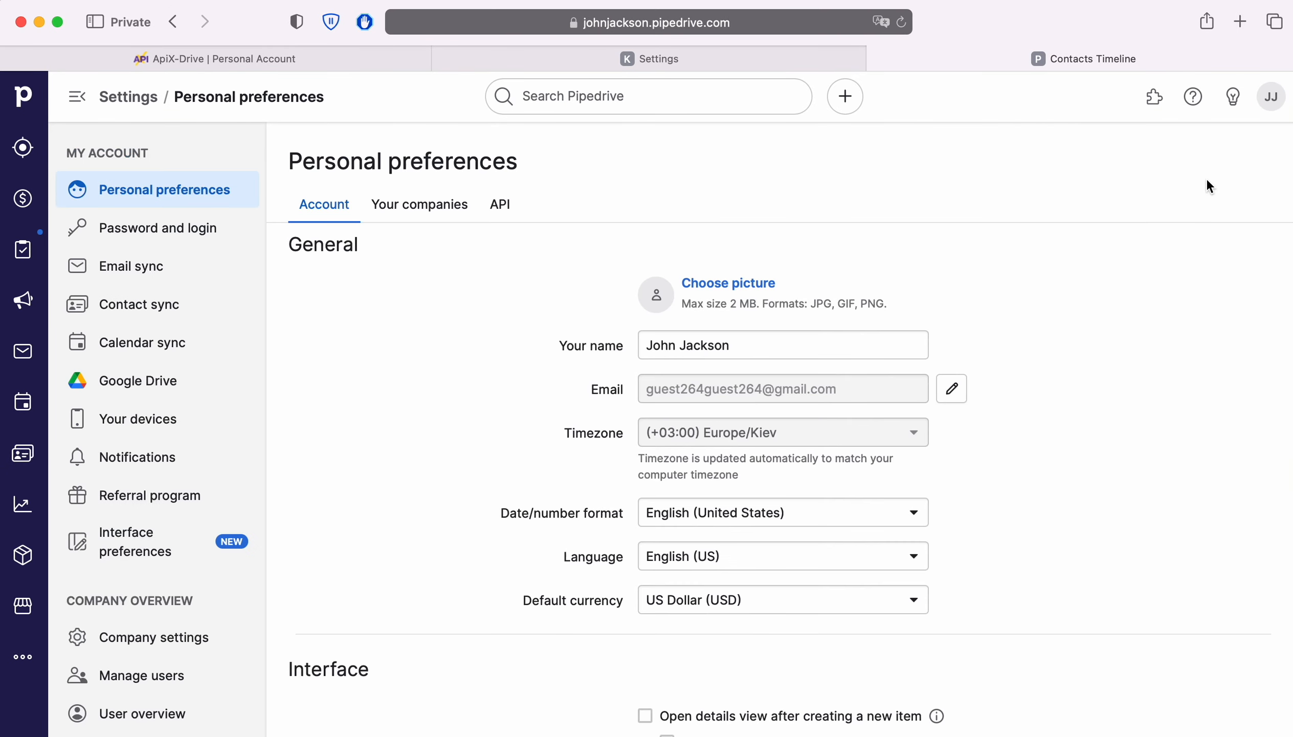
click(505, 205)
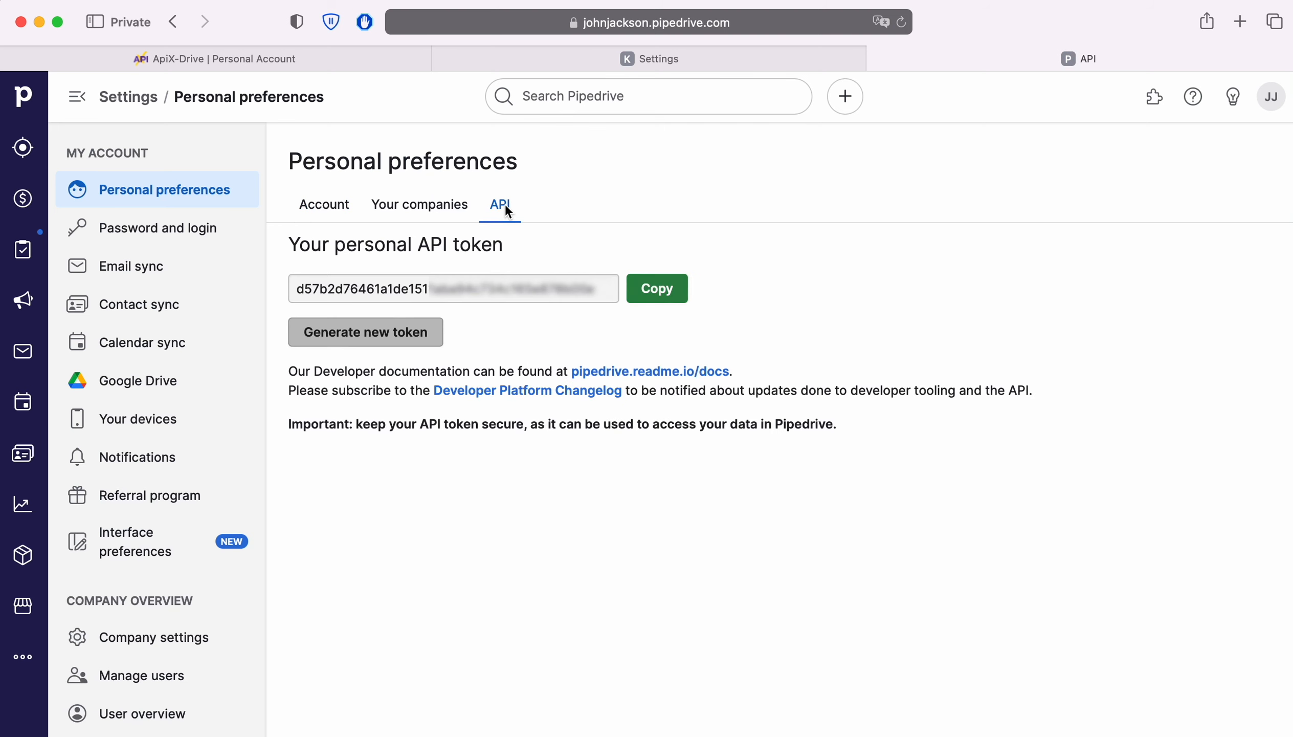
click(657, 289)
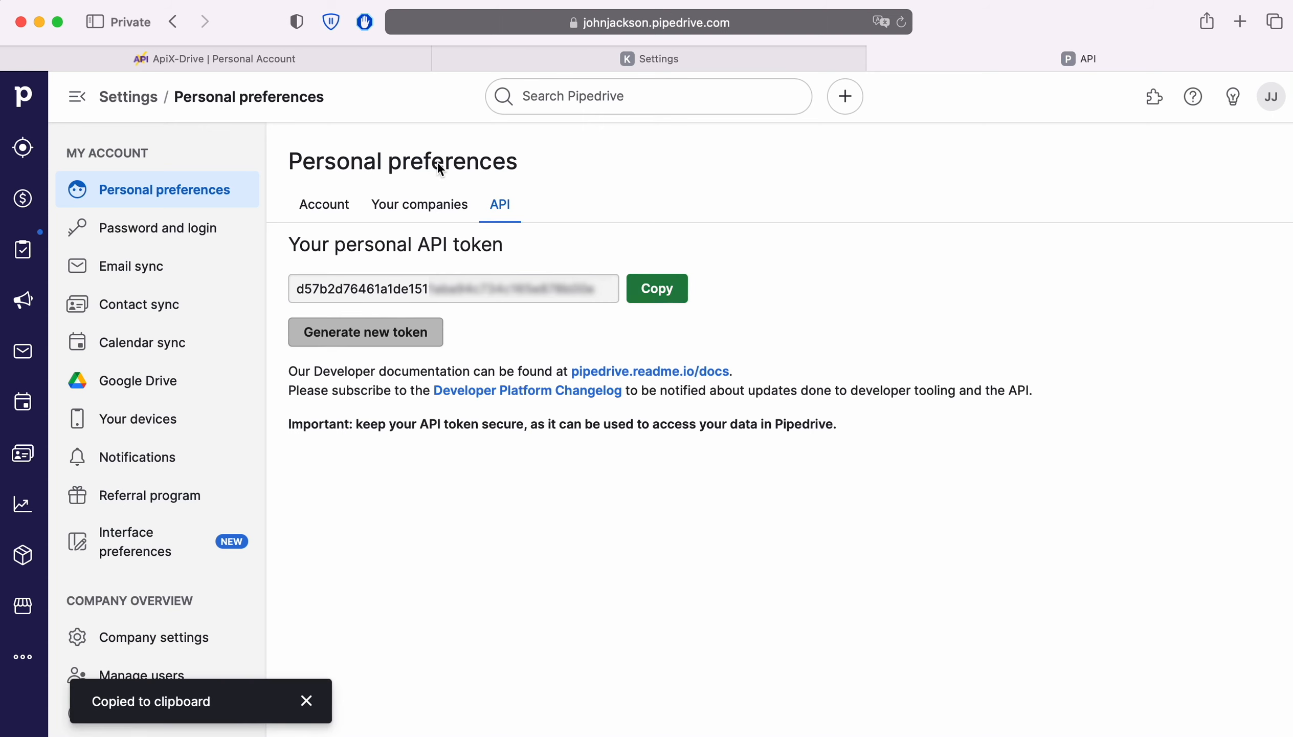
Step: Switch to ApiX-Drive, paste the API token into the API Key field, and submit the Pipedrive account connection
click(310, 59)
right_click(529, 439)
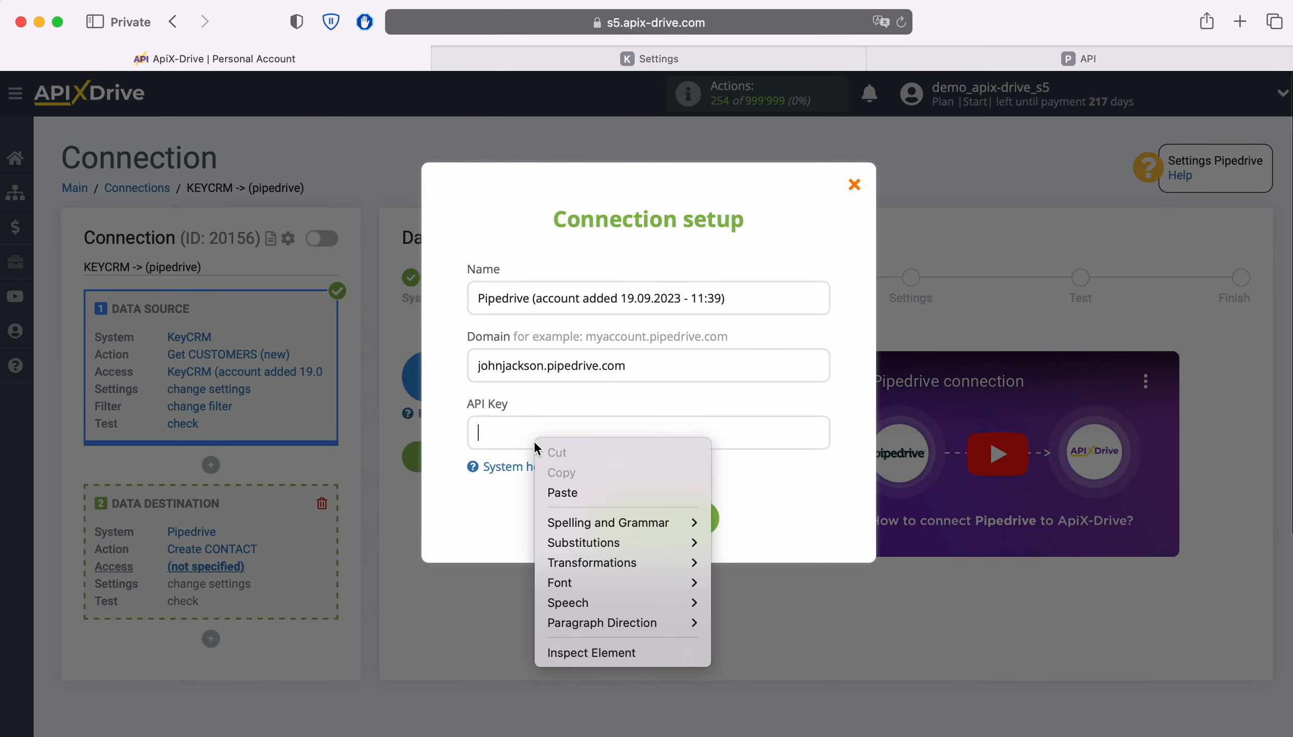
click(551, 490)
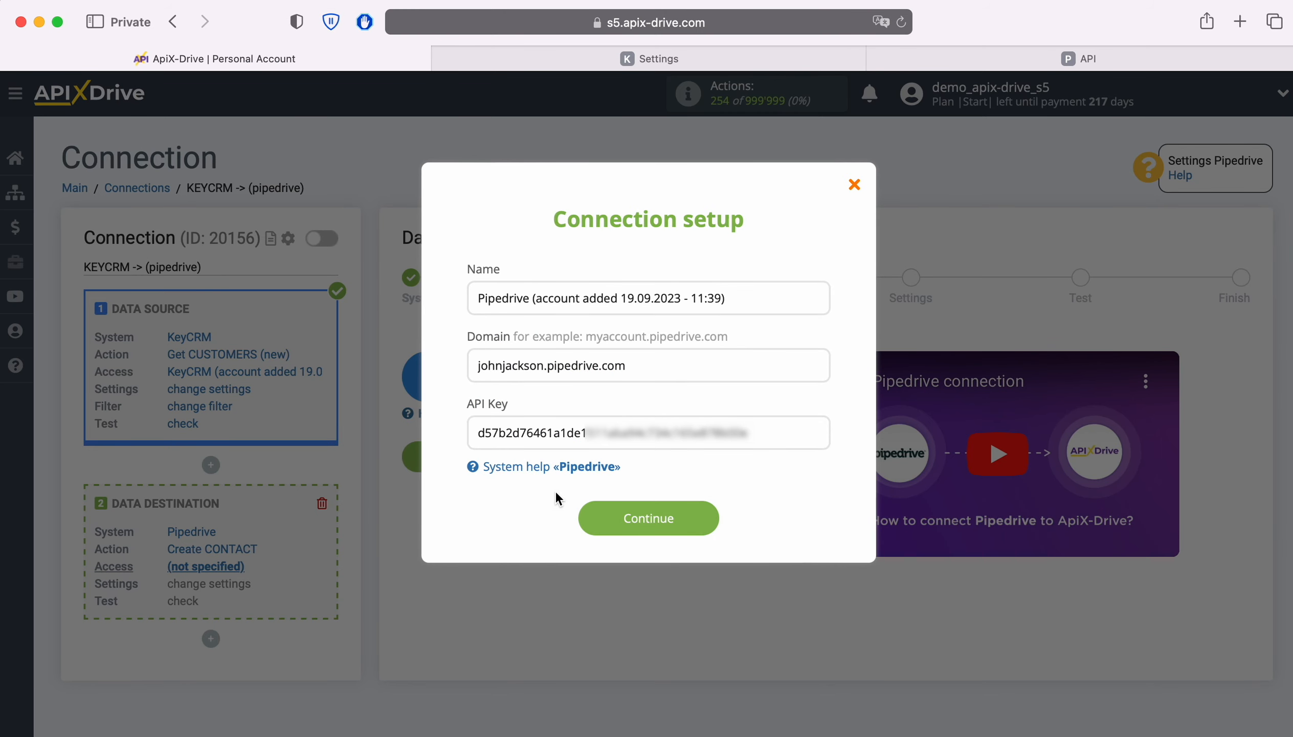
click(705, 513)
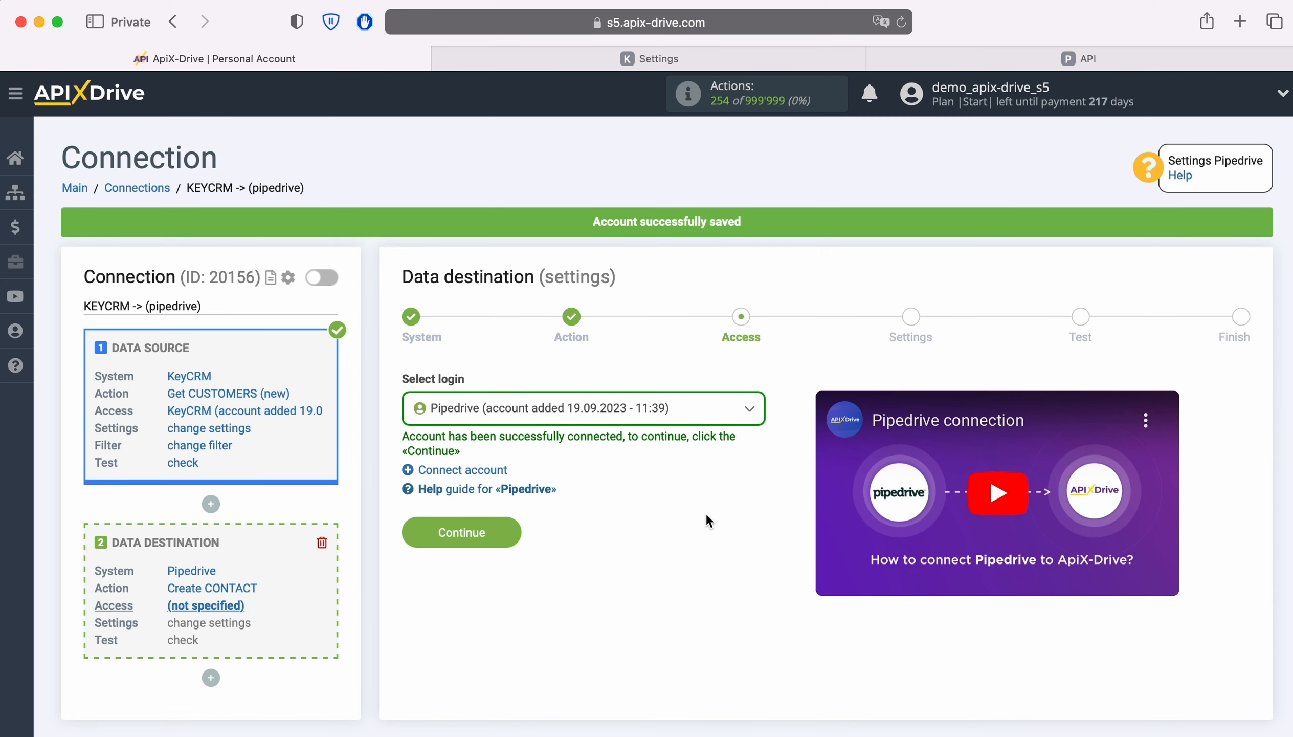
Step: Select the newly connected Pipedrive account as the destination login and continue to the destination settings
click(686, 414)
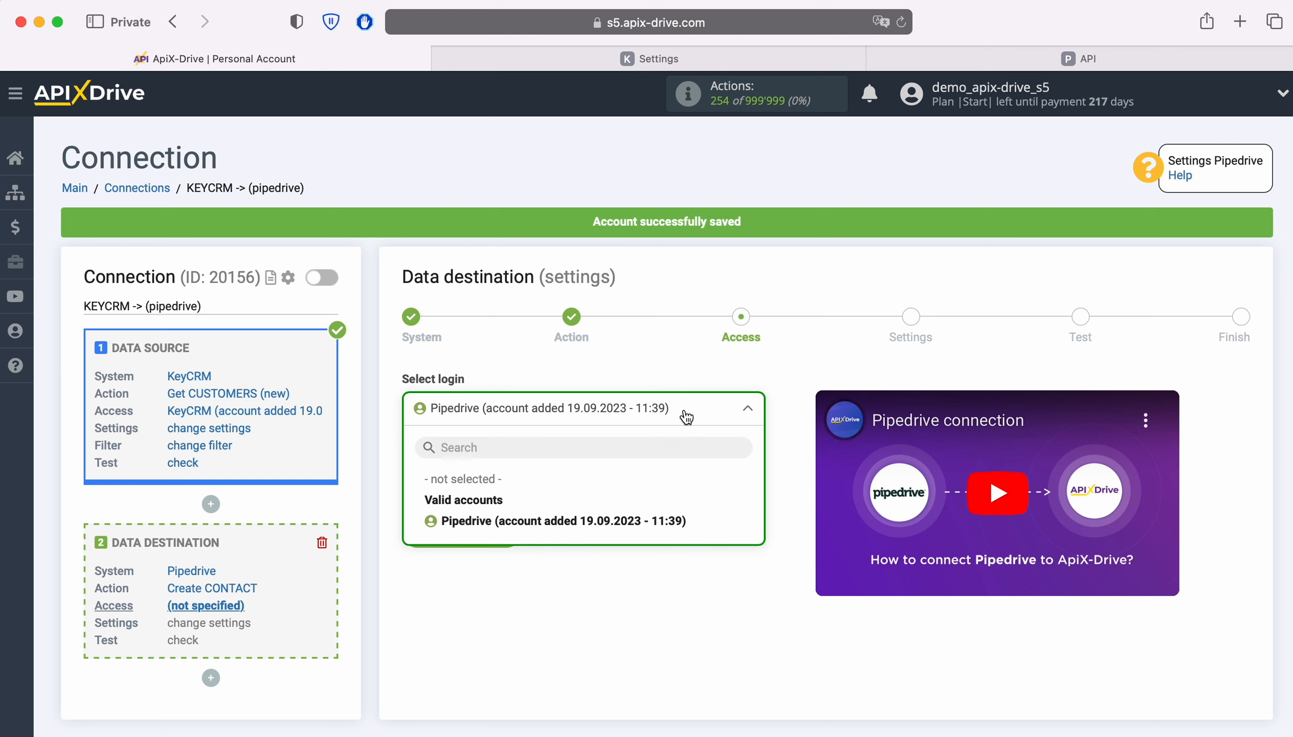
click(652, 520)
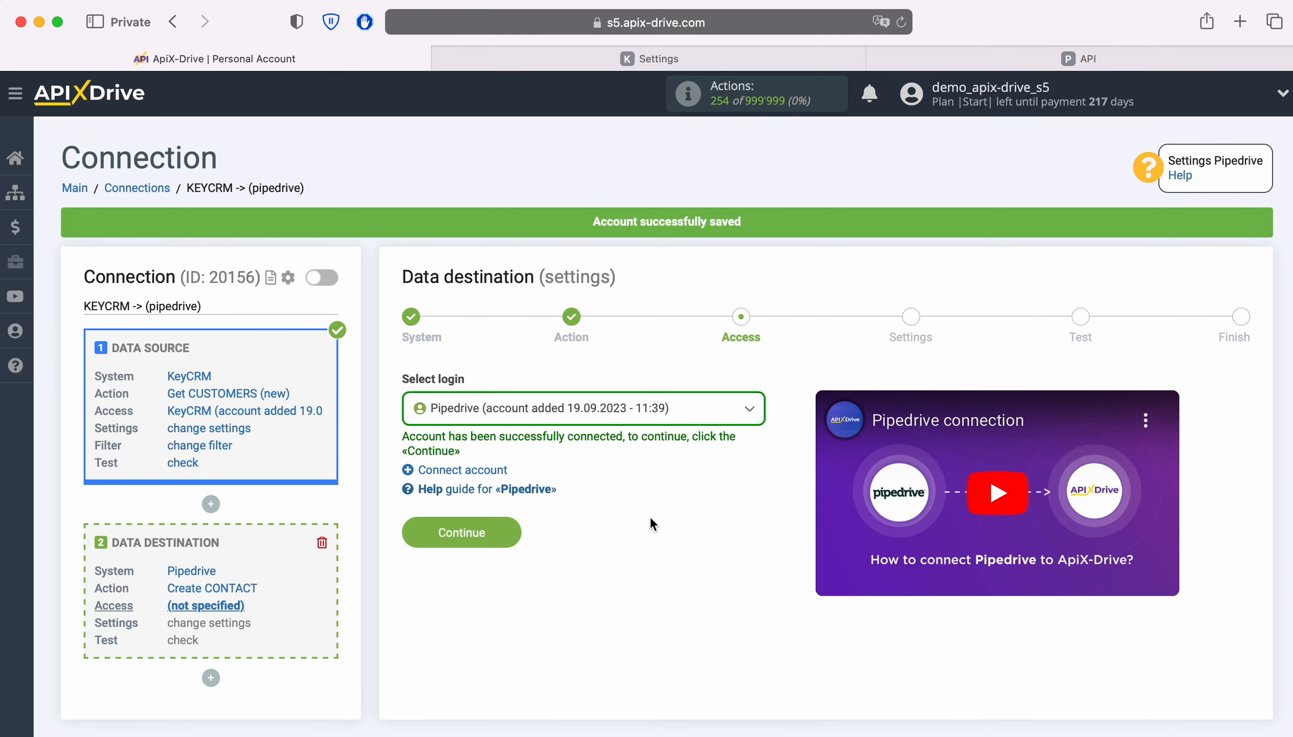
click(511, 531)
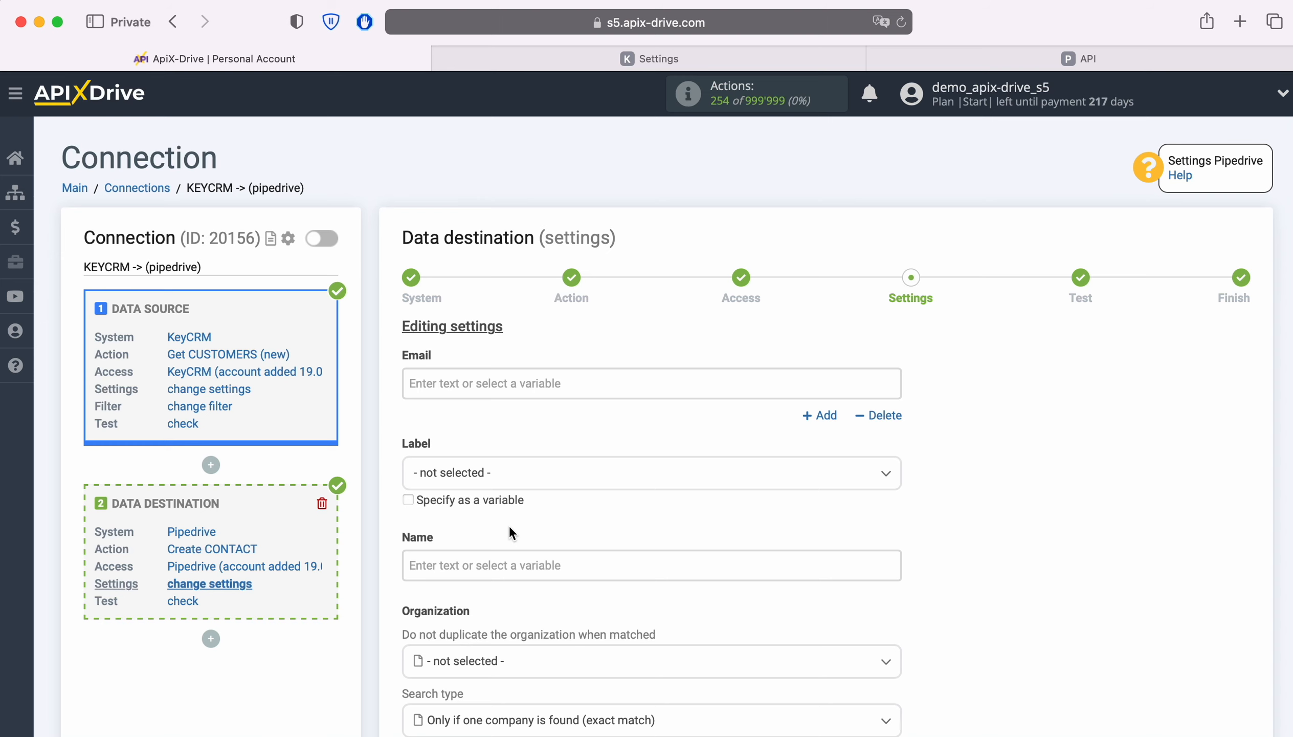
Step: Map the contact's Email field to the KeyCRM E-mail variable and its Name field to the KeyCRM Full name variable
click(452, 383)
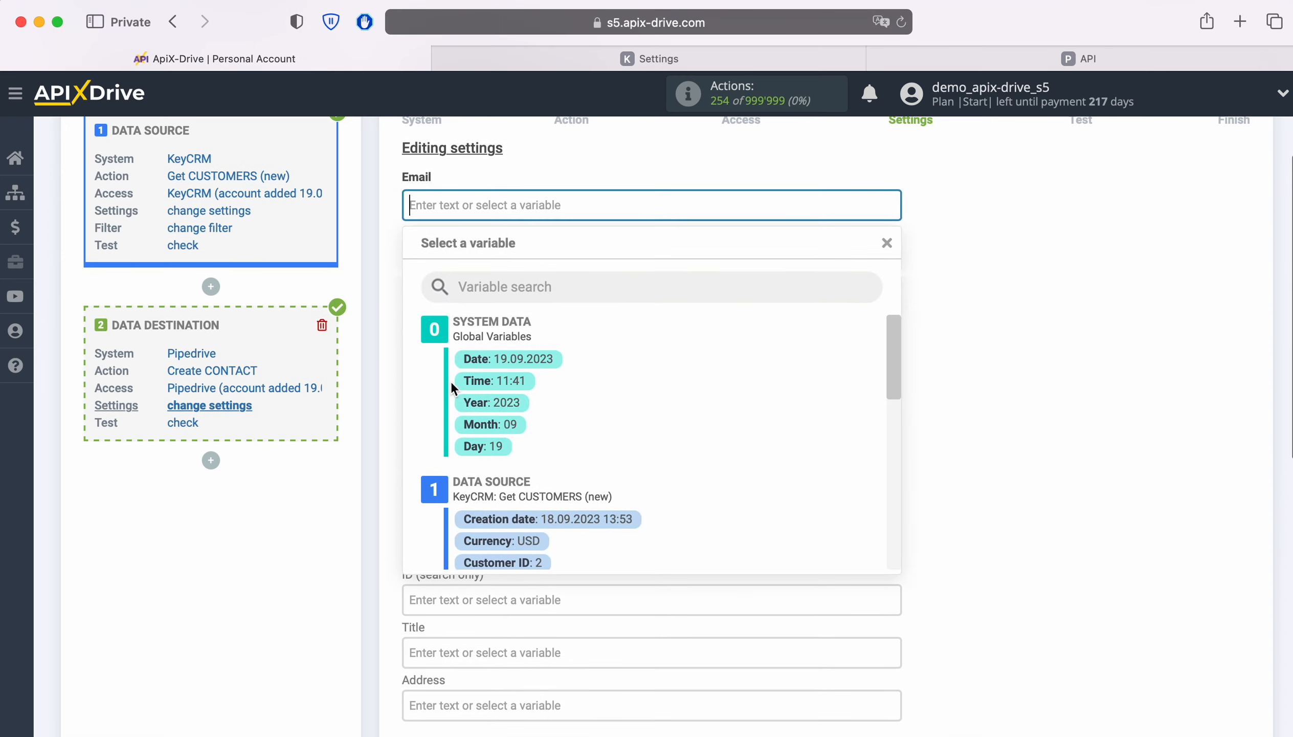
scroll(770, 408, down, 2)
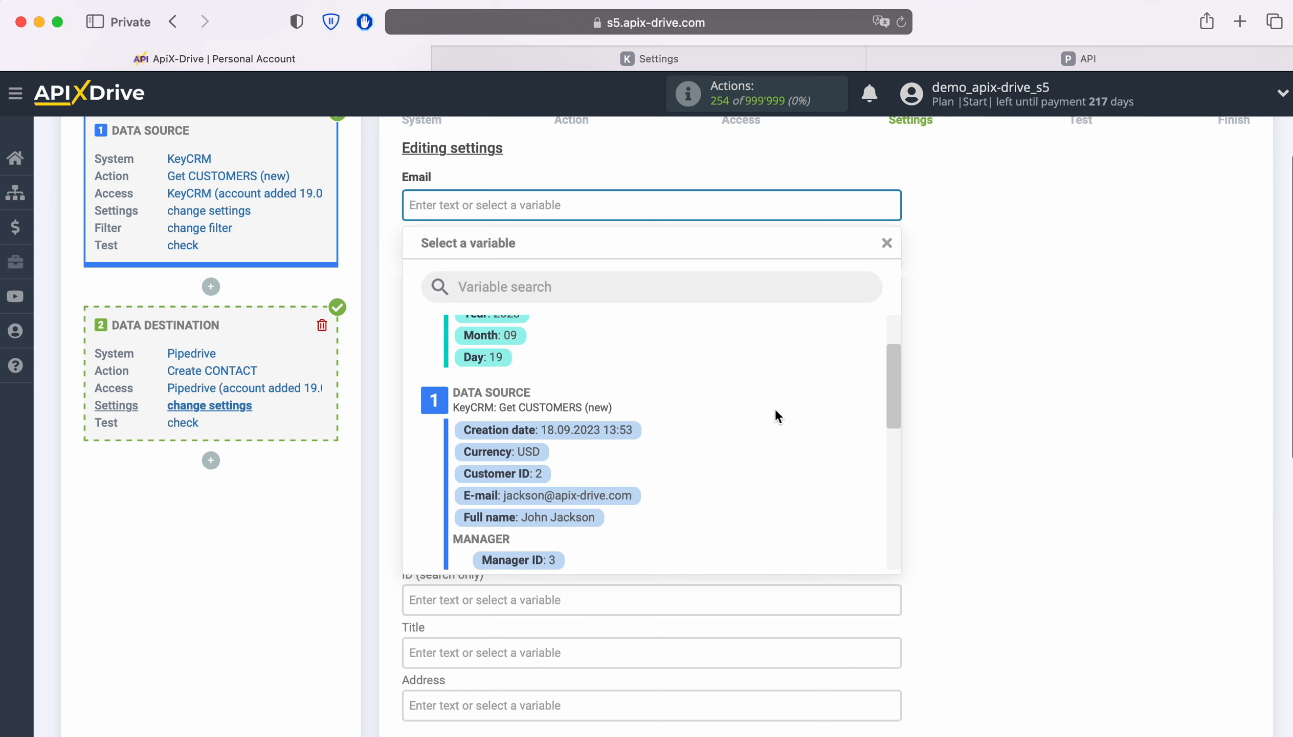
click(605, 496)
click(560, 396)
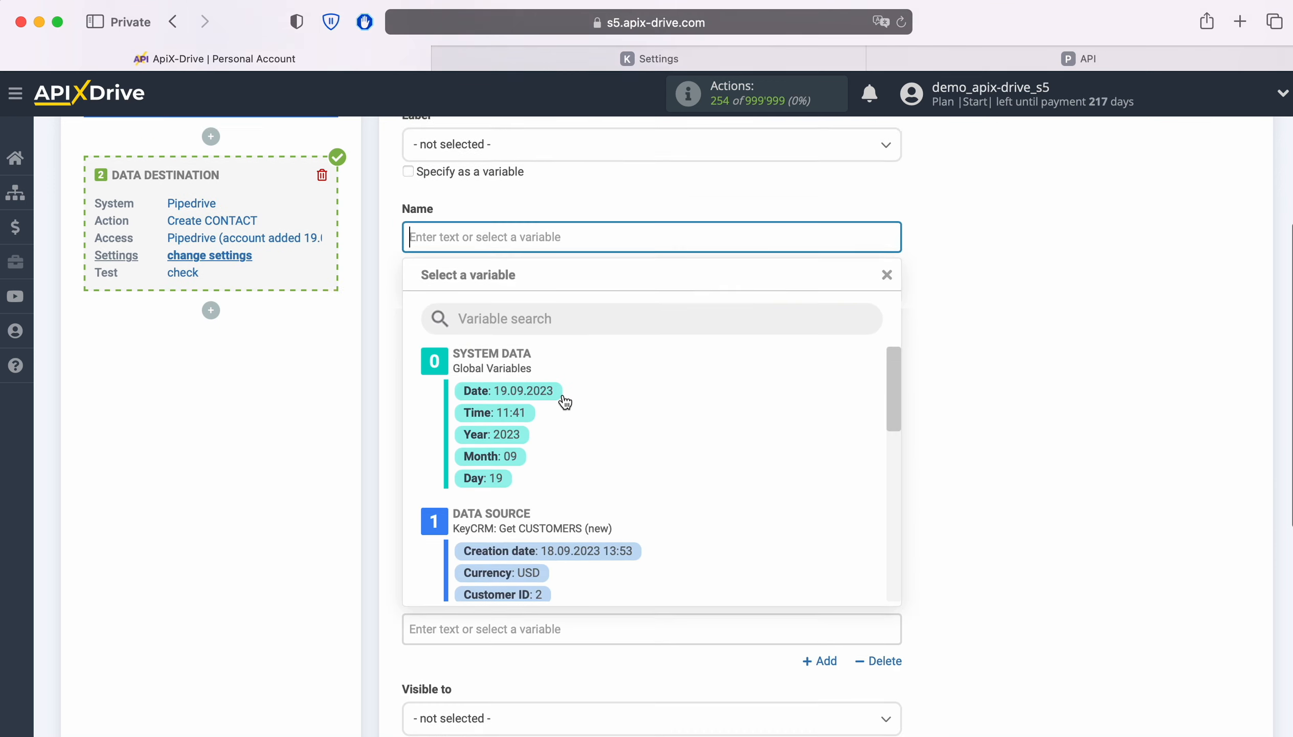
scroll(812, 428, down, 3)
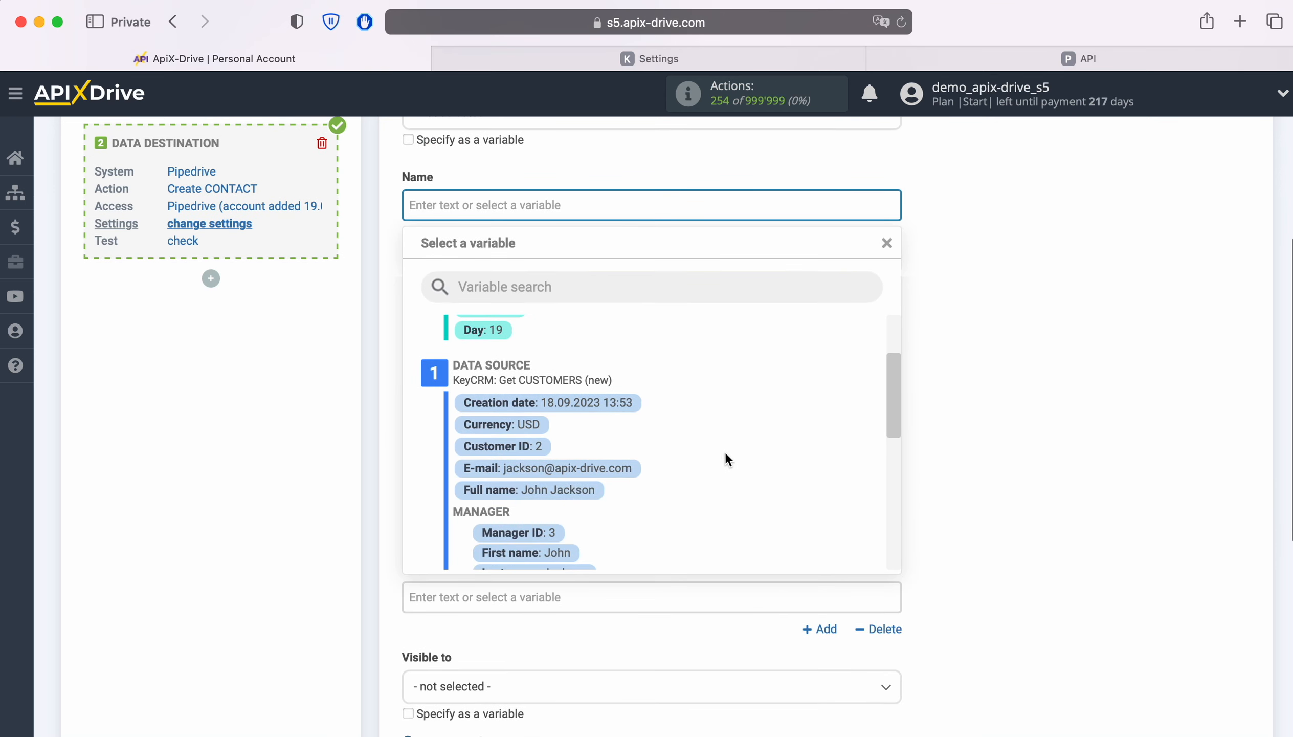
click(579, 489)
Step: Map the Title field under Organization to the KeyCRM customer's Full name variable
scroll(663, 471, down, 3)
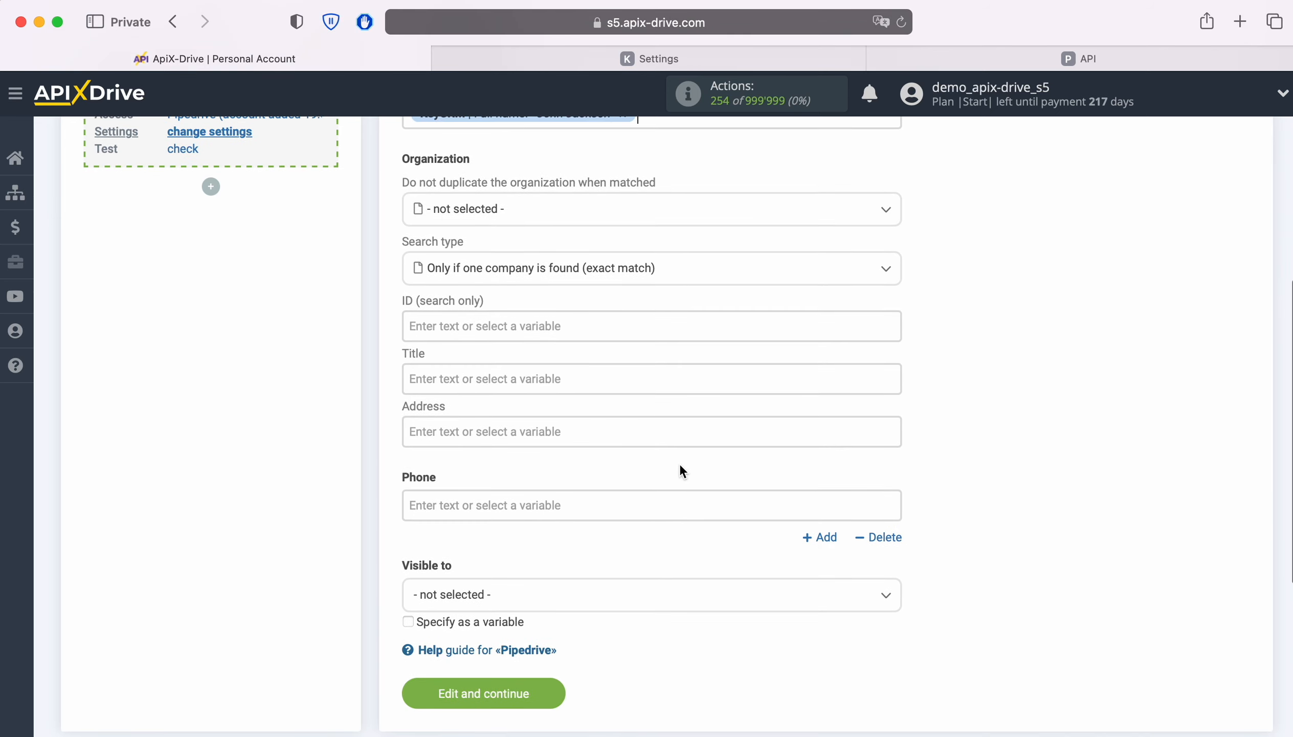
click(514, 377)
scroll(759, 416, down, 2)
scroll(759, 416, down, 1)
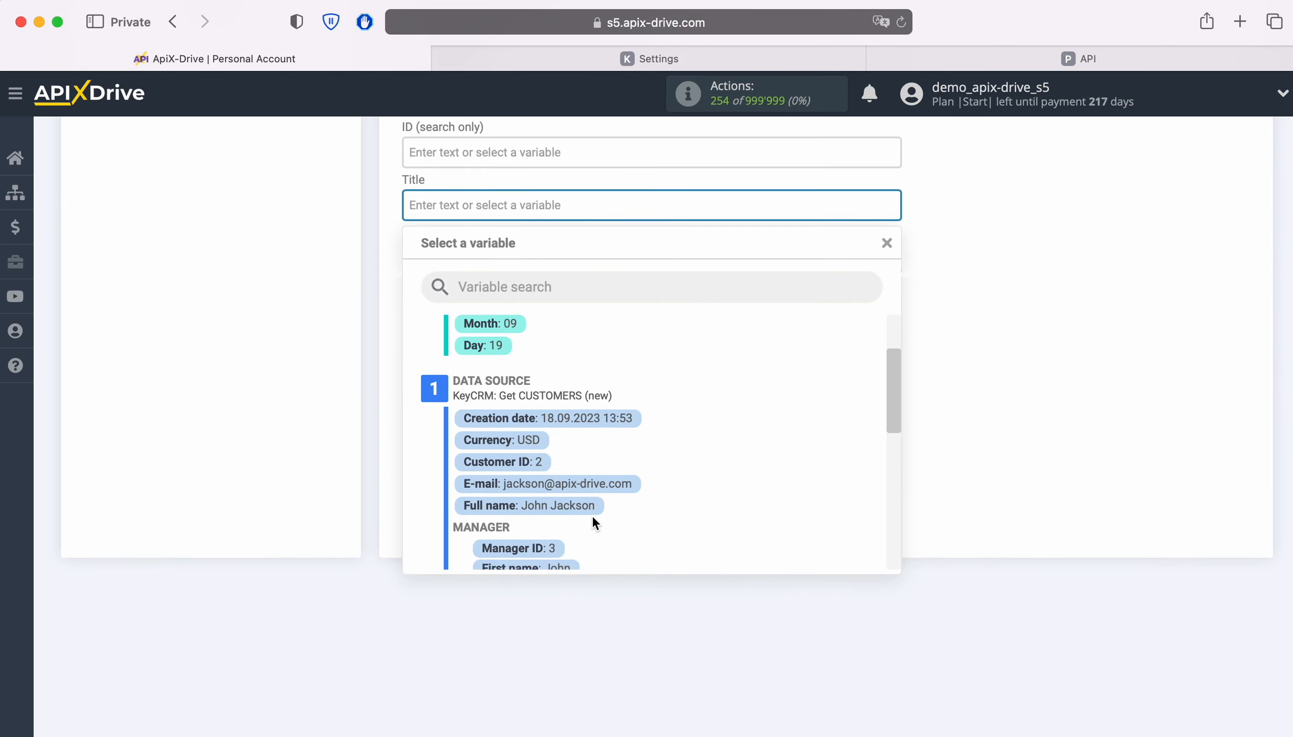
click(564, 507)
Step: Map the Phone field to the KeyCRM Phone variable, then save the destination settings and continue to the test
click(517, 334)
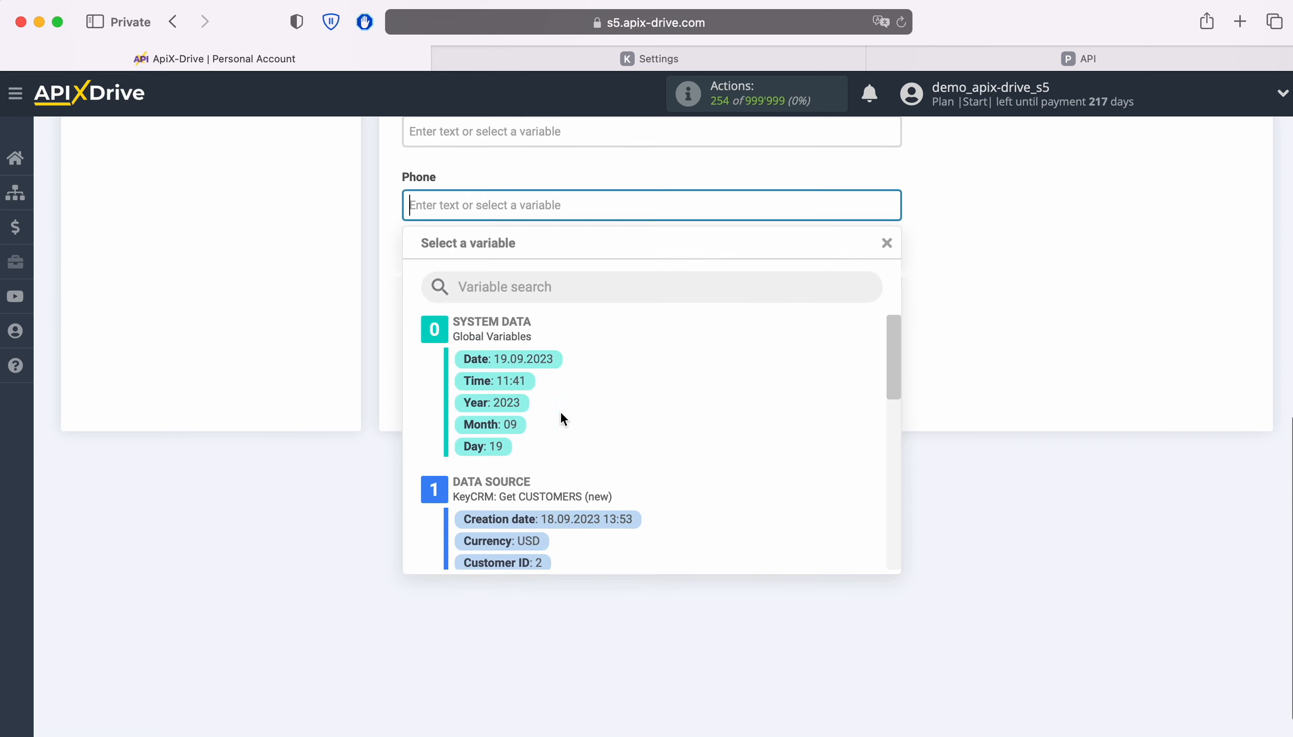
scroll(791, 446, down, 5)
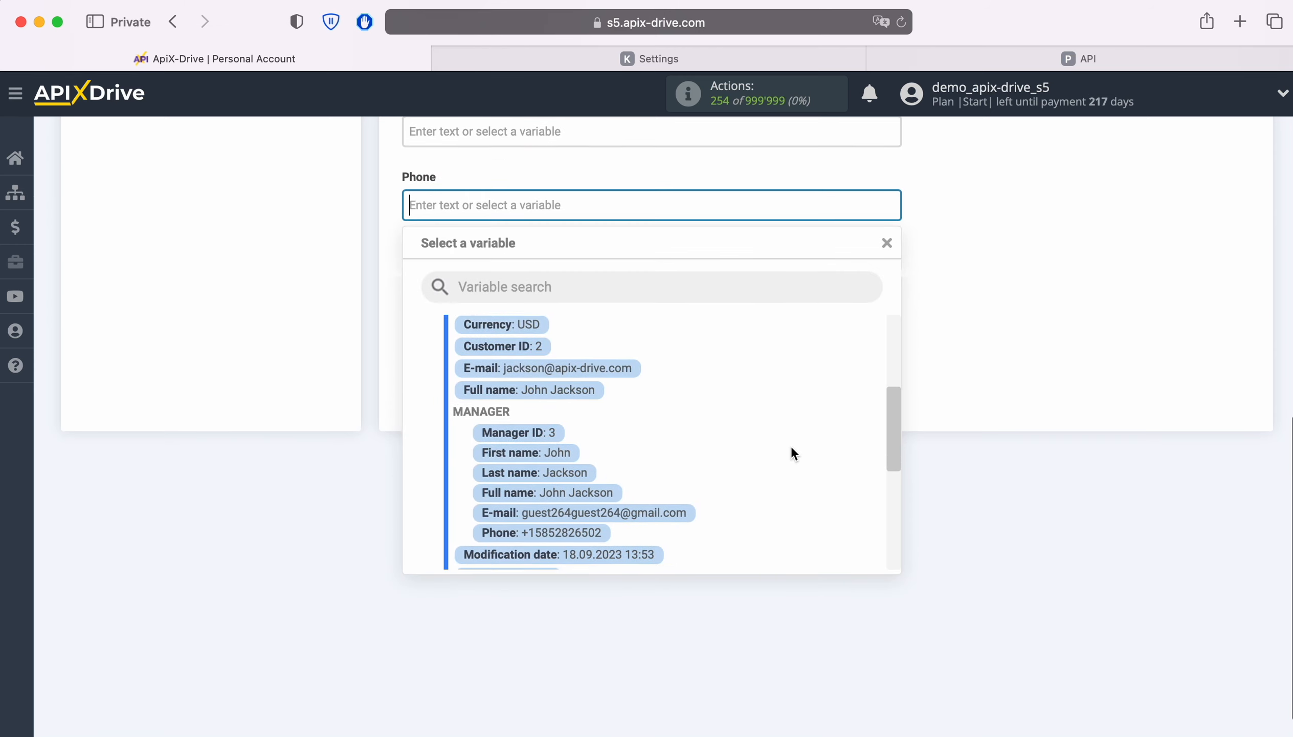
scroll(792, 453, down, 1)
click(562, 507)
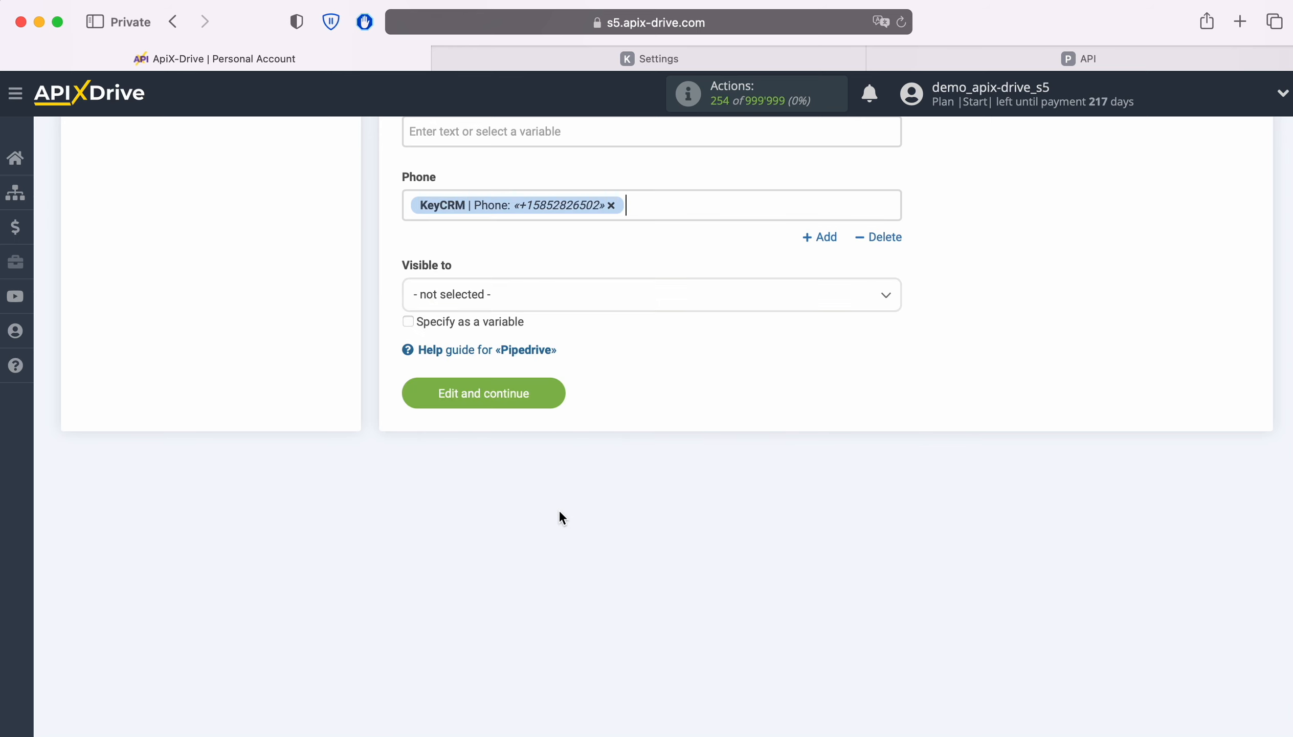
click(557, 387)
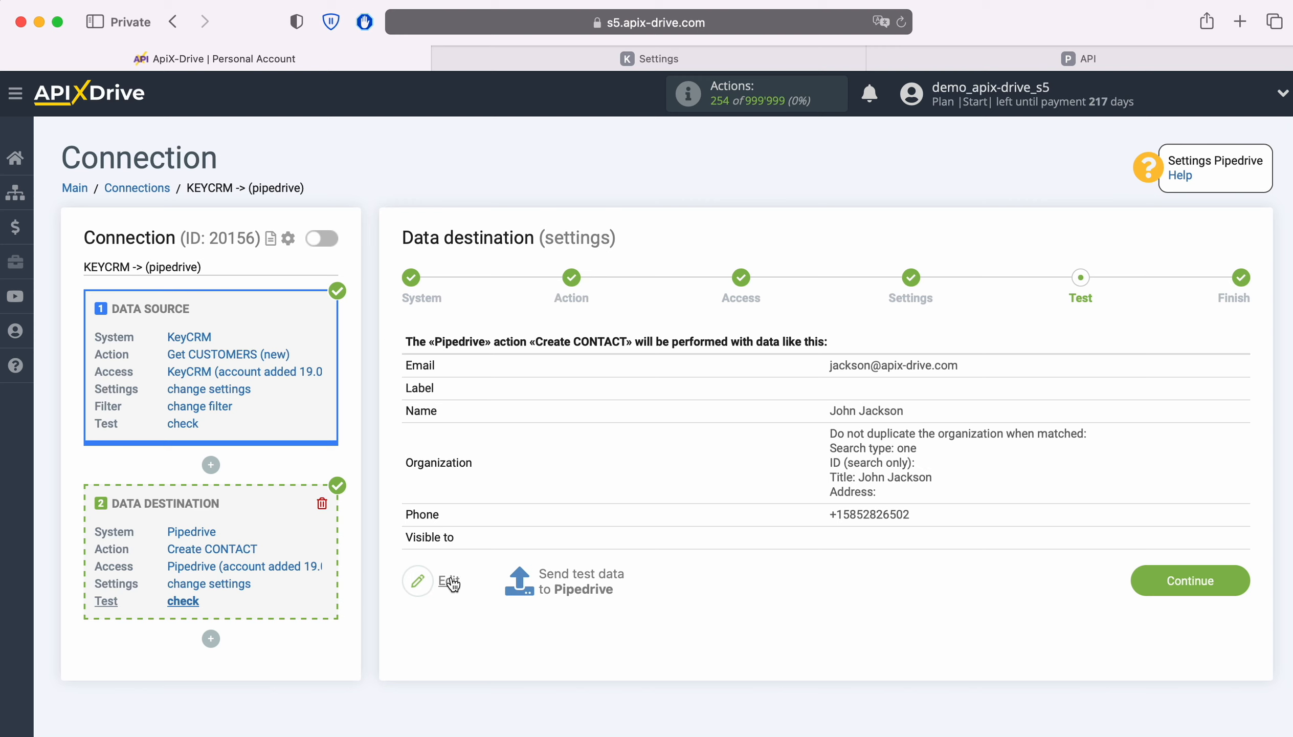
Step: Send the test data to Pipedrive, then switch to Pipedrive to check the contact in its People list
click(581, 578)
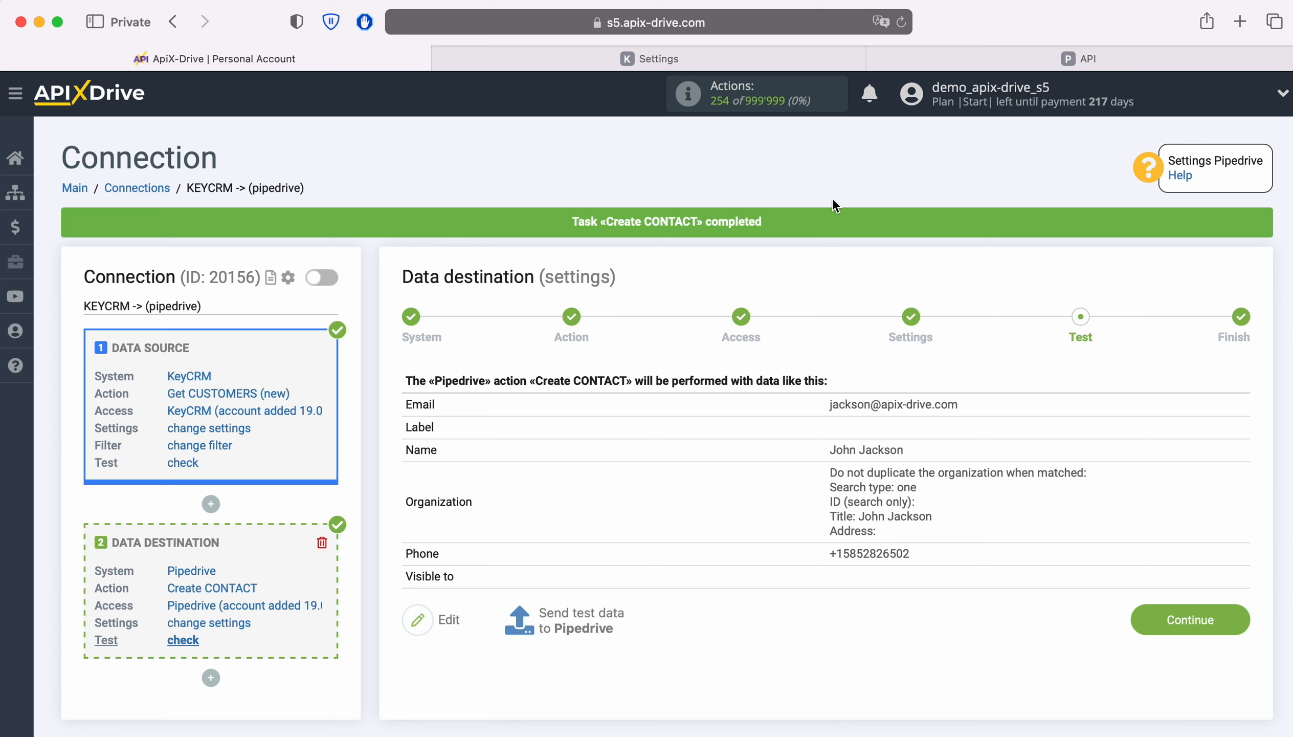
click(906, 57)
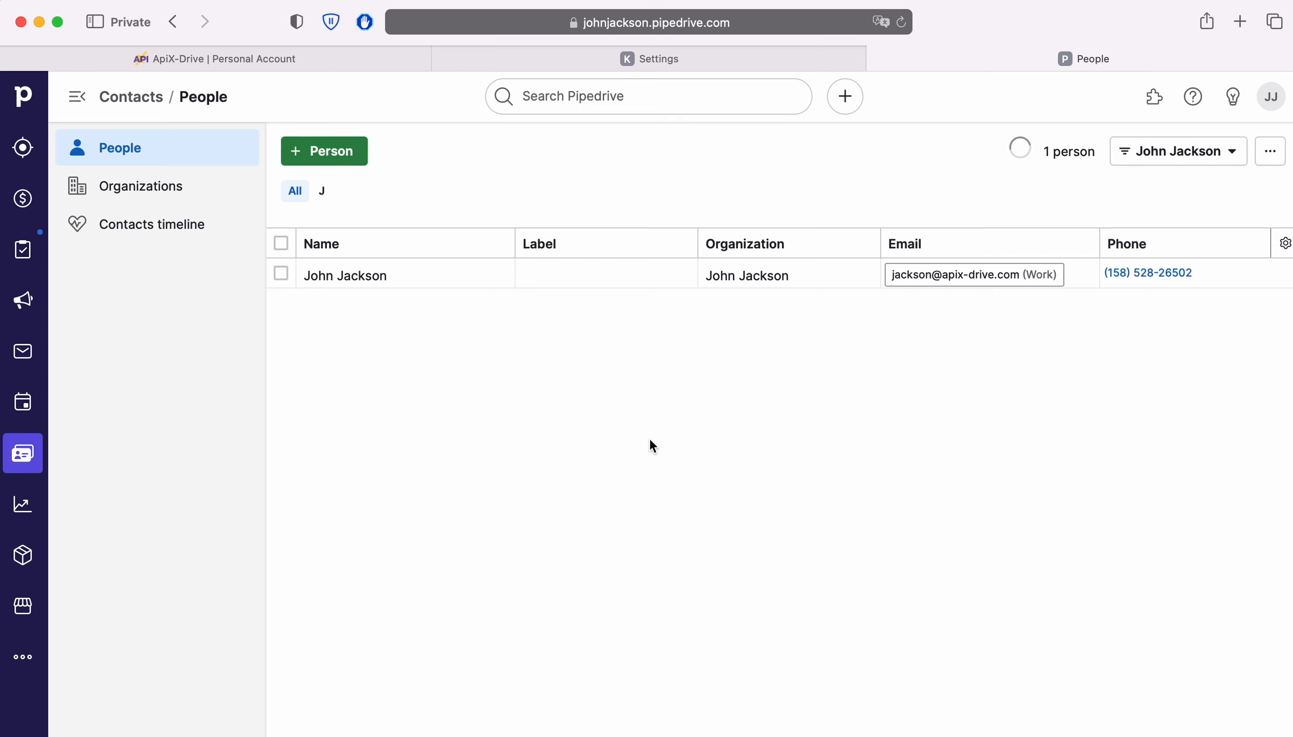
Step: Switch to ApiX-Drive, finish the data destination setup, and enable automatic updates for the connection
click(211, 57)
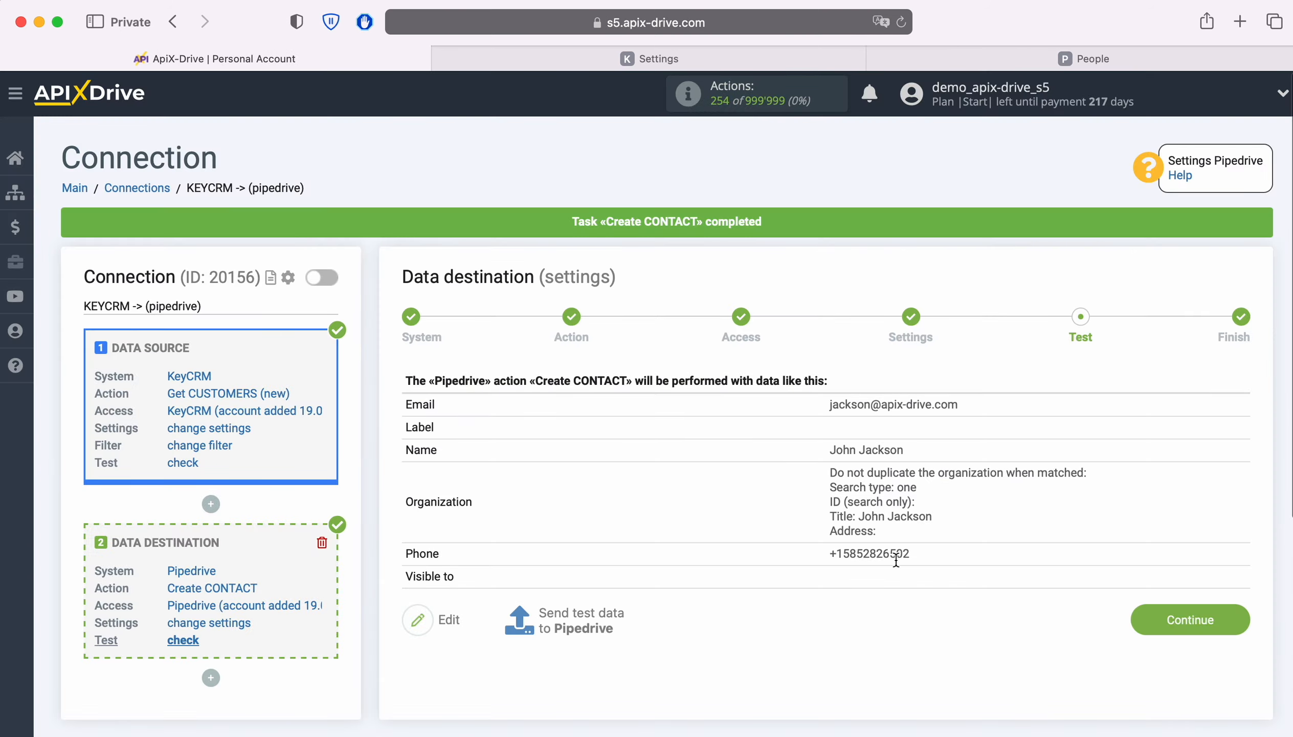
click(1239, 623)
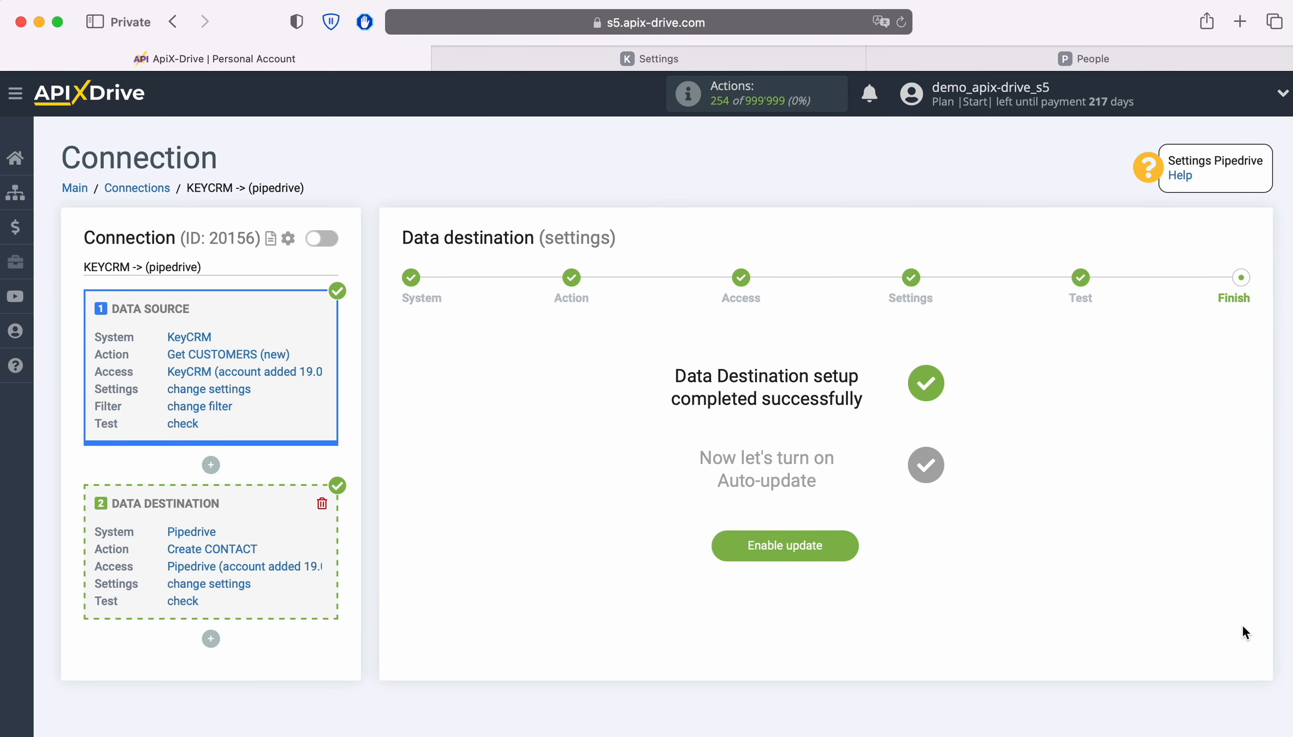
click(841, 543)
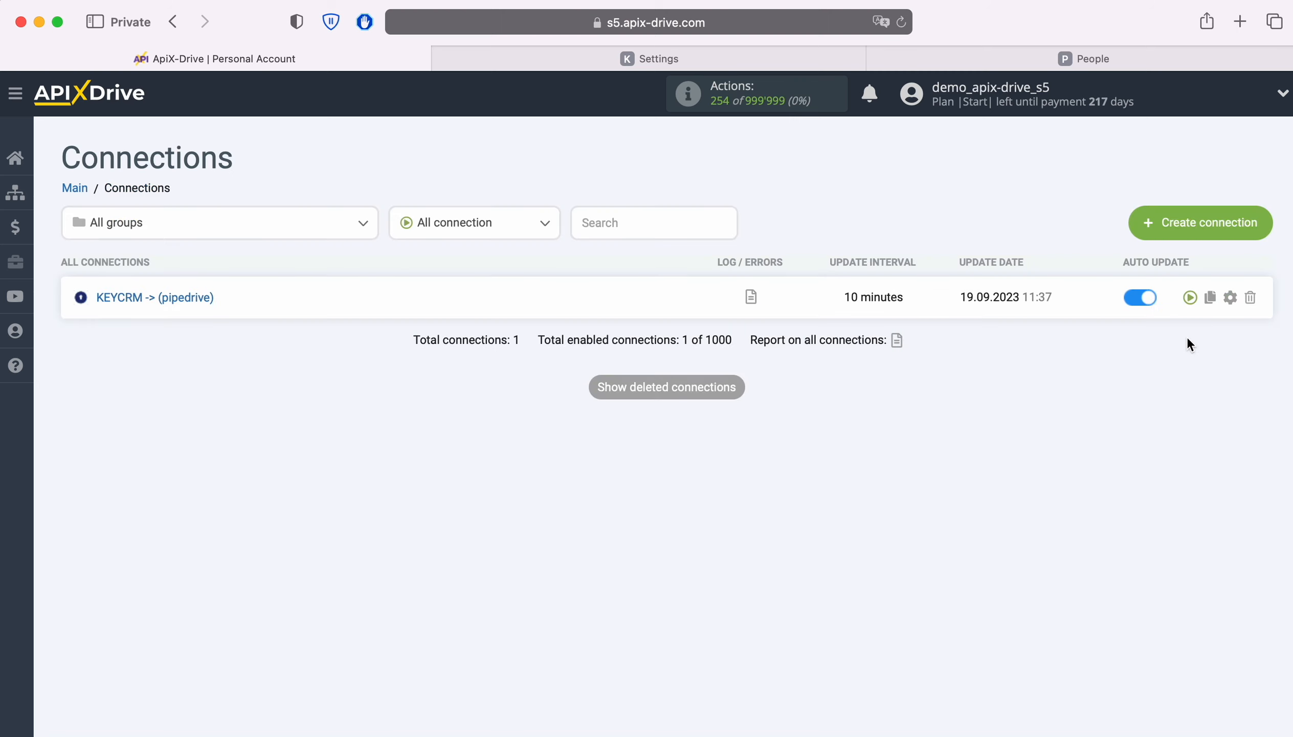
Step: Set the update interval of the KEYCRM -> (pipedrive) connection to 5 minutes and save its settings
click(1230, 296)
click(765, 427)
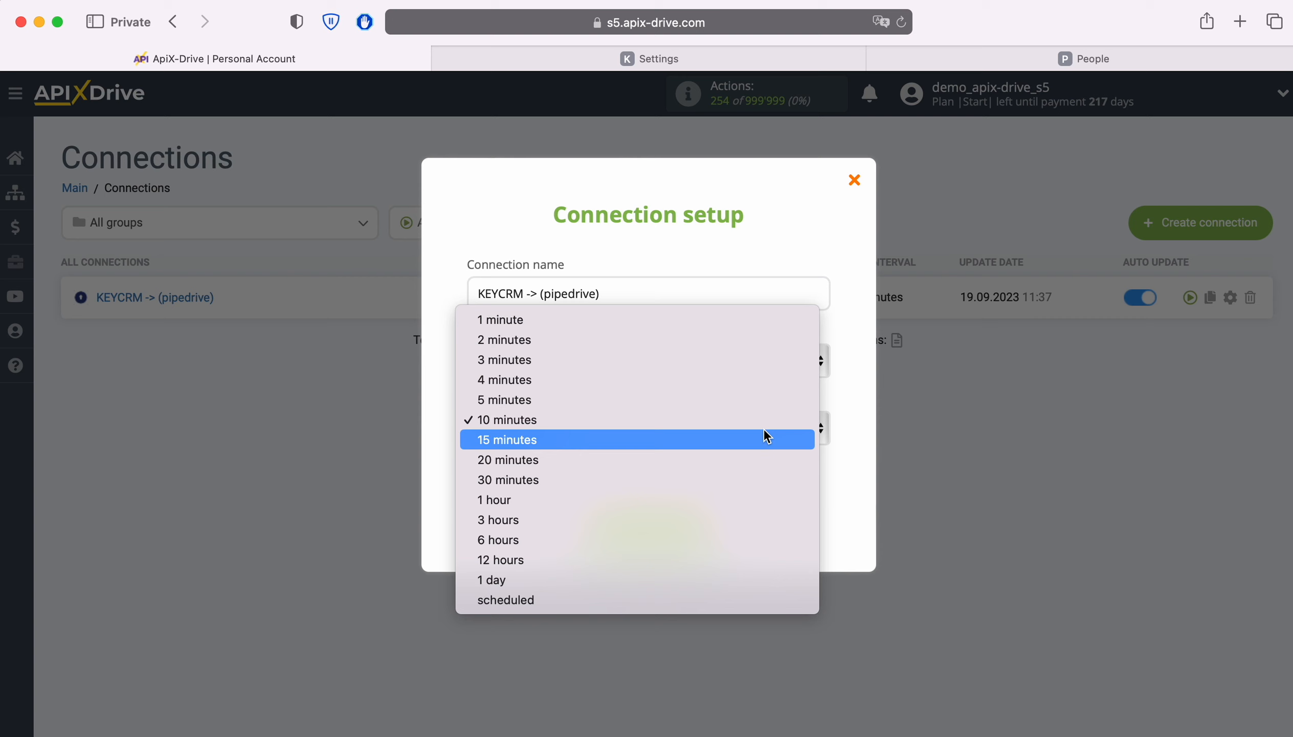
click(700, 399)
click(700, 522)
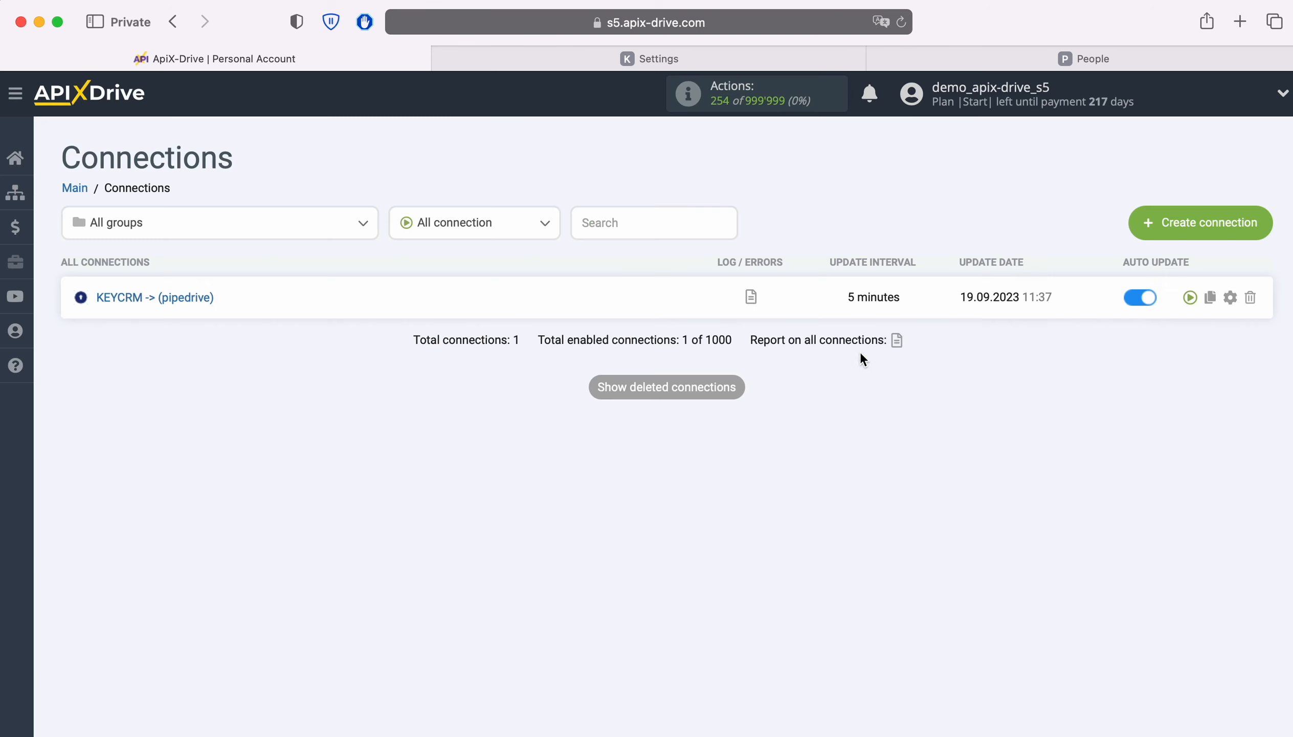